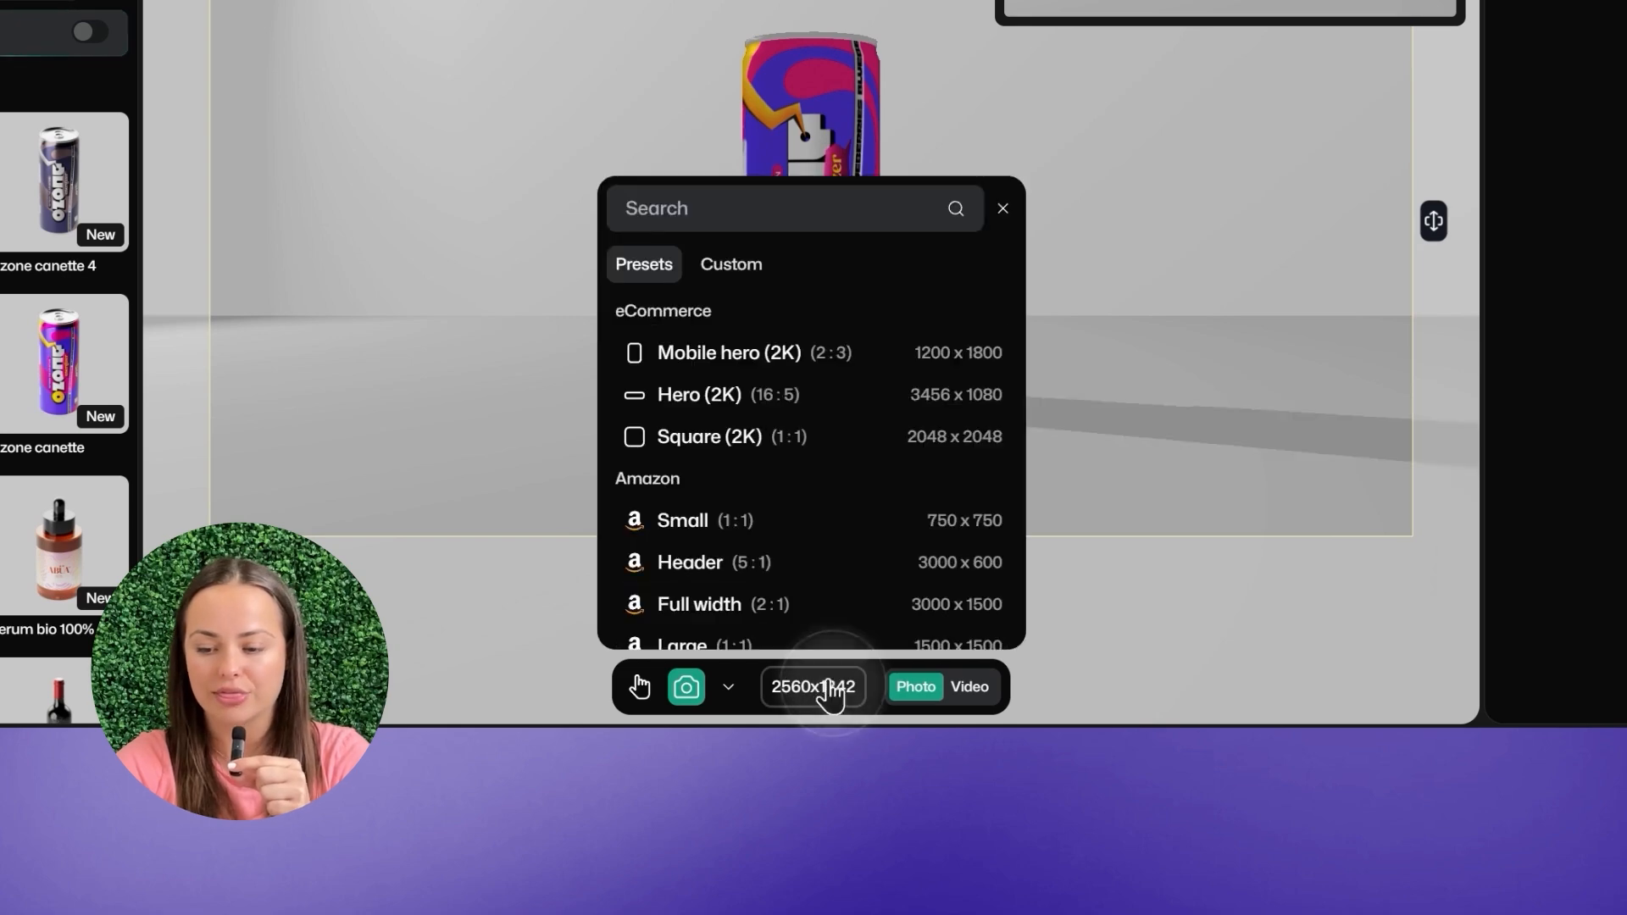
# Set the image format to the Instagram Portrait (2K) preset and apply the fixed Overhead camera preset.
pyautogui.scroll(-5, 774, 534)
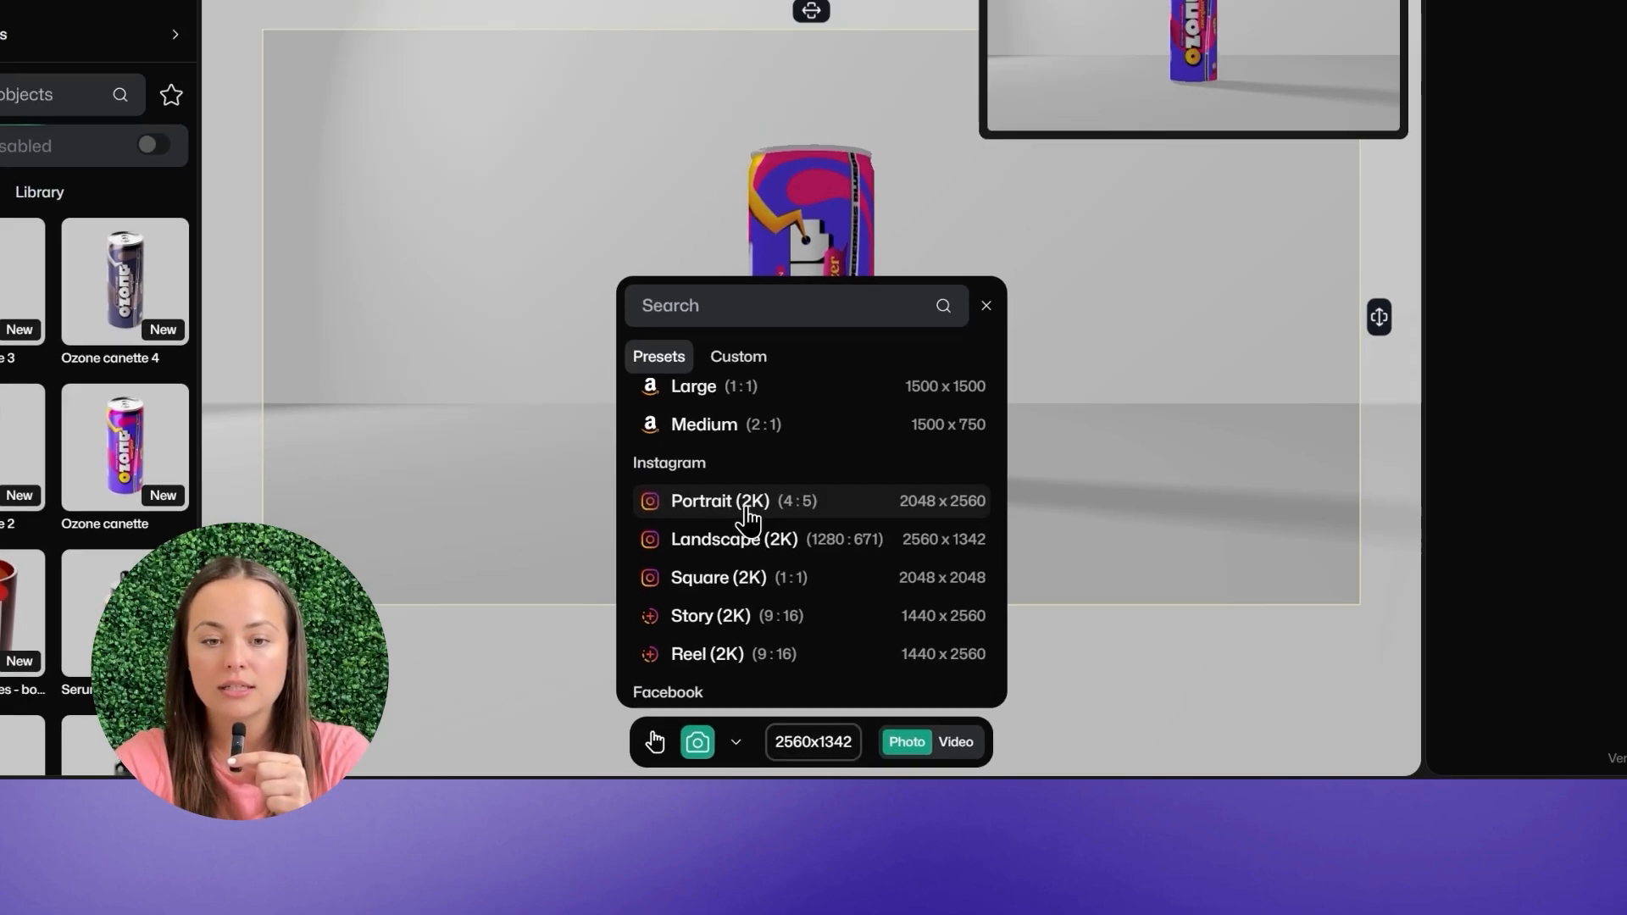
pyautogui.click(721, 422)
pyautogui.click(979, 524)
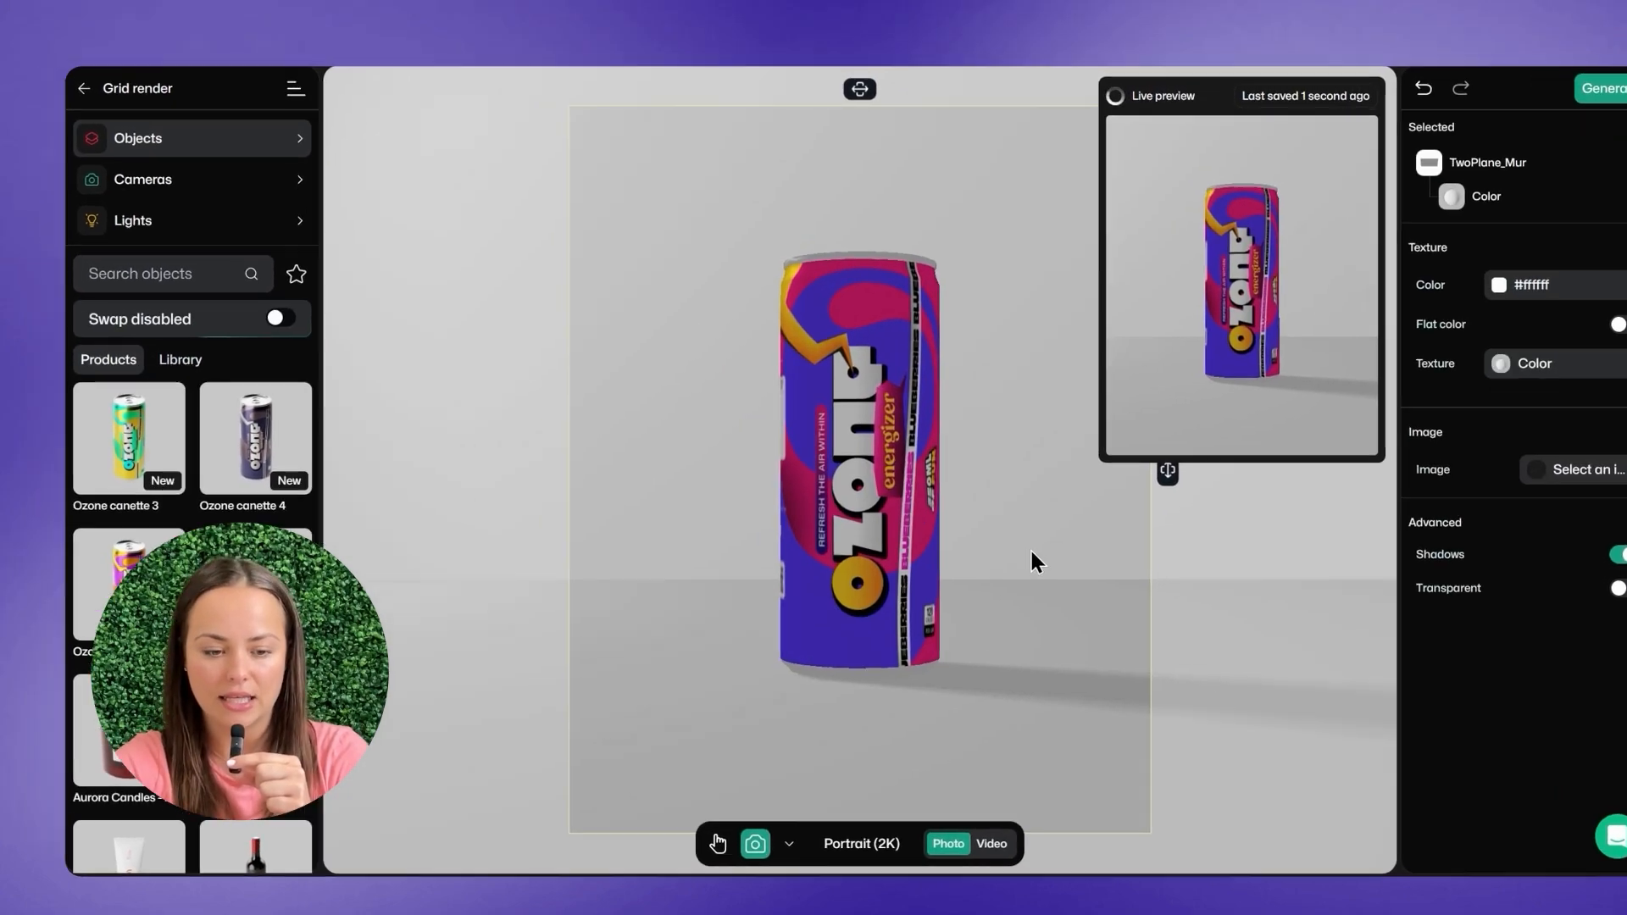
pyautogui.click(158, 176)
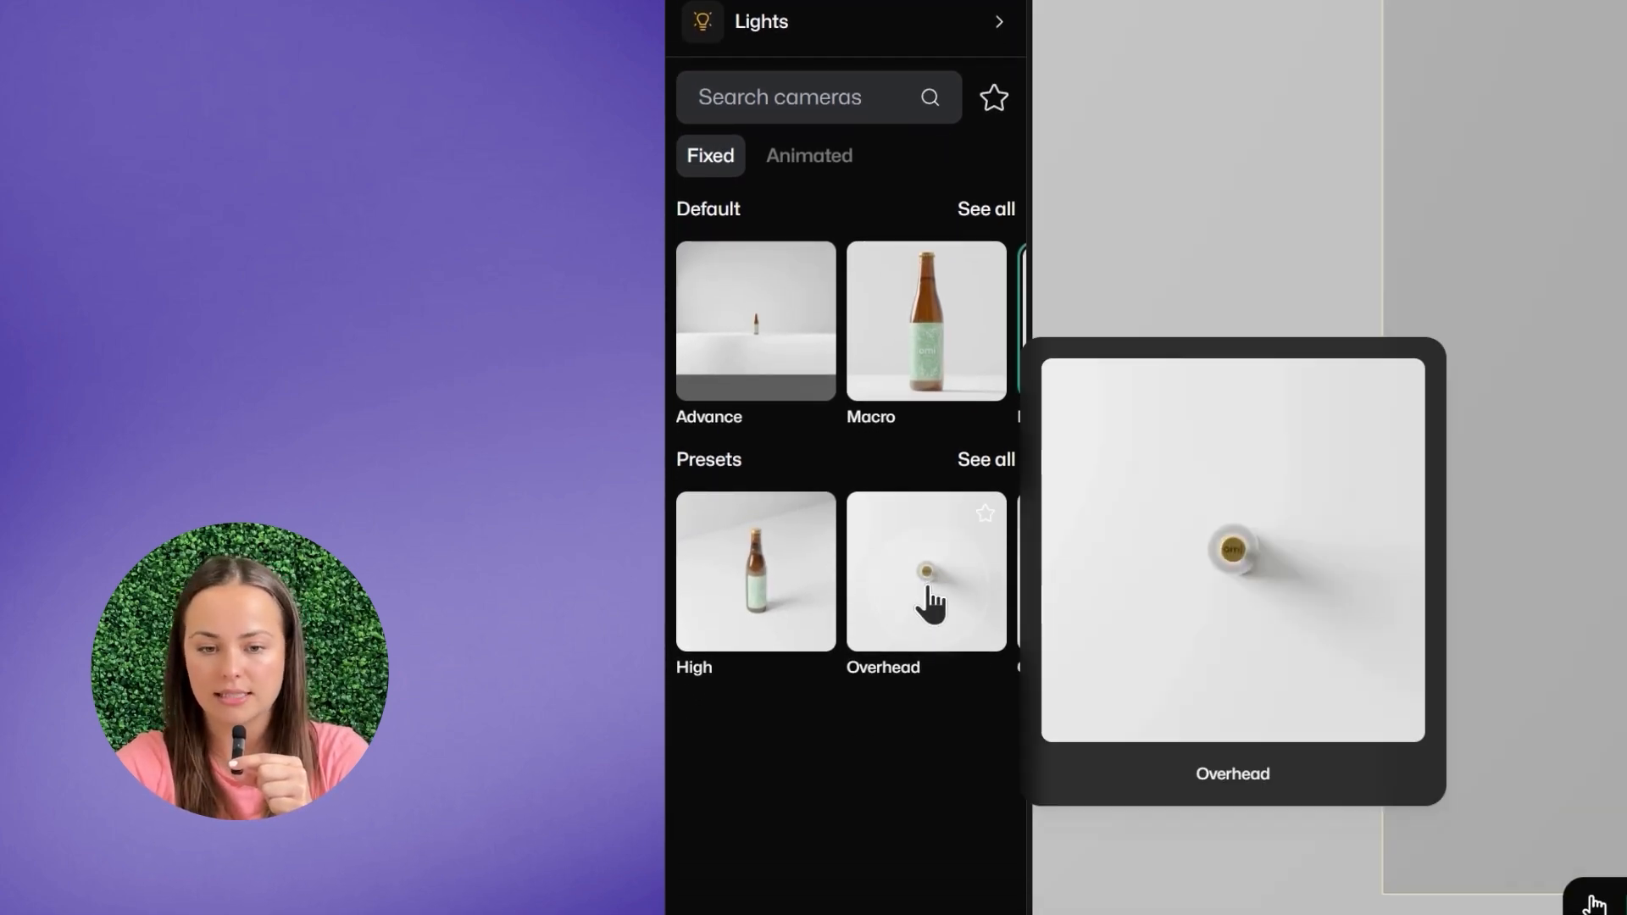
pyautogui.click(930, 600)
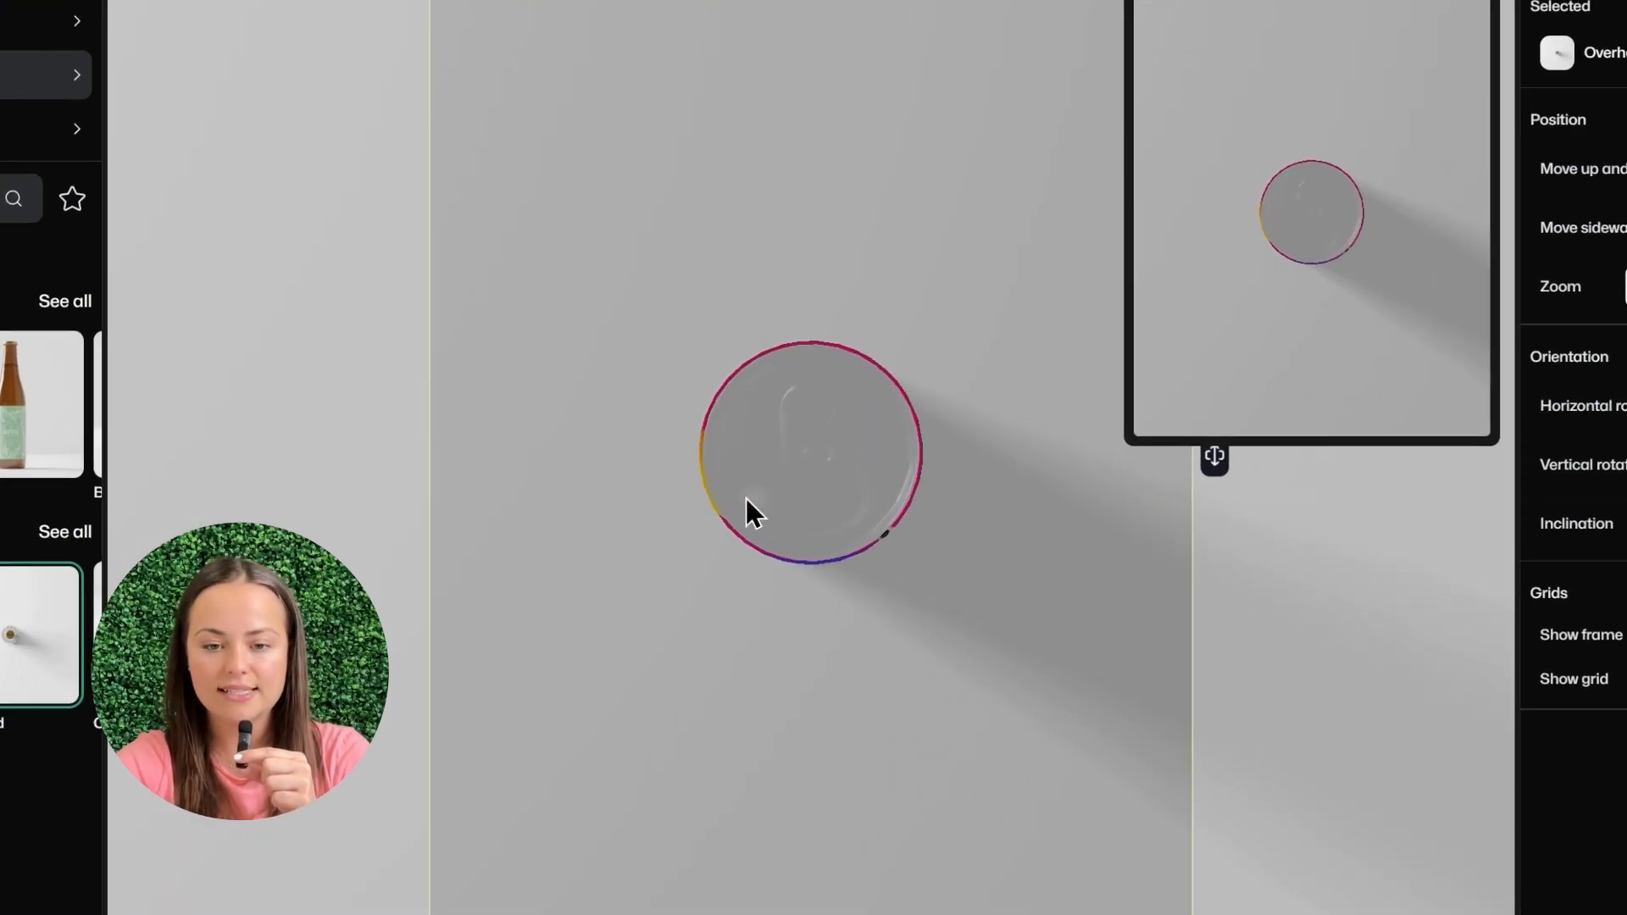
# Duplicate the Ozone can and place the copies on both sides of the original to form a row of five.
pyautogui.click(760, 490)
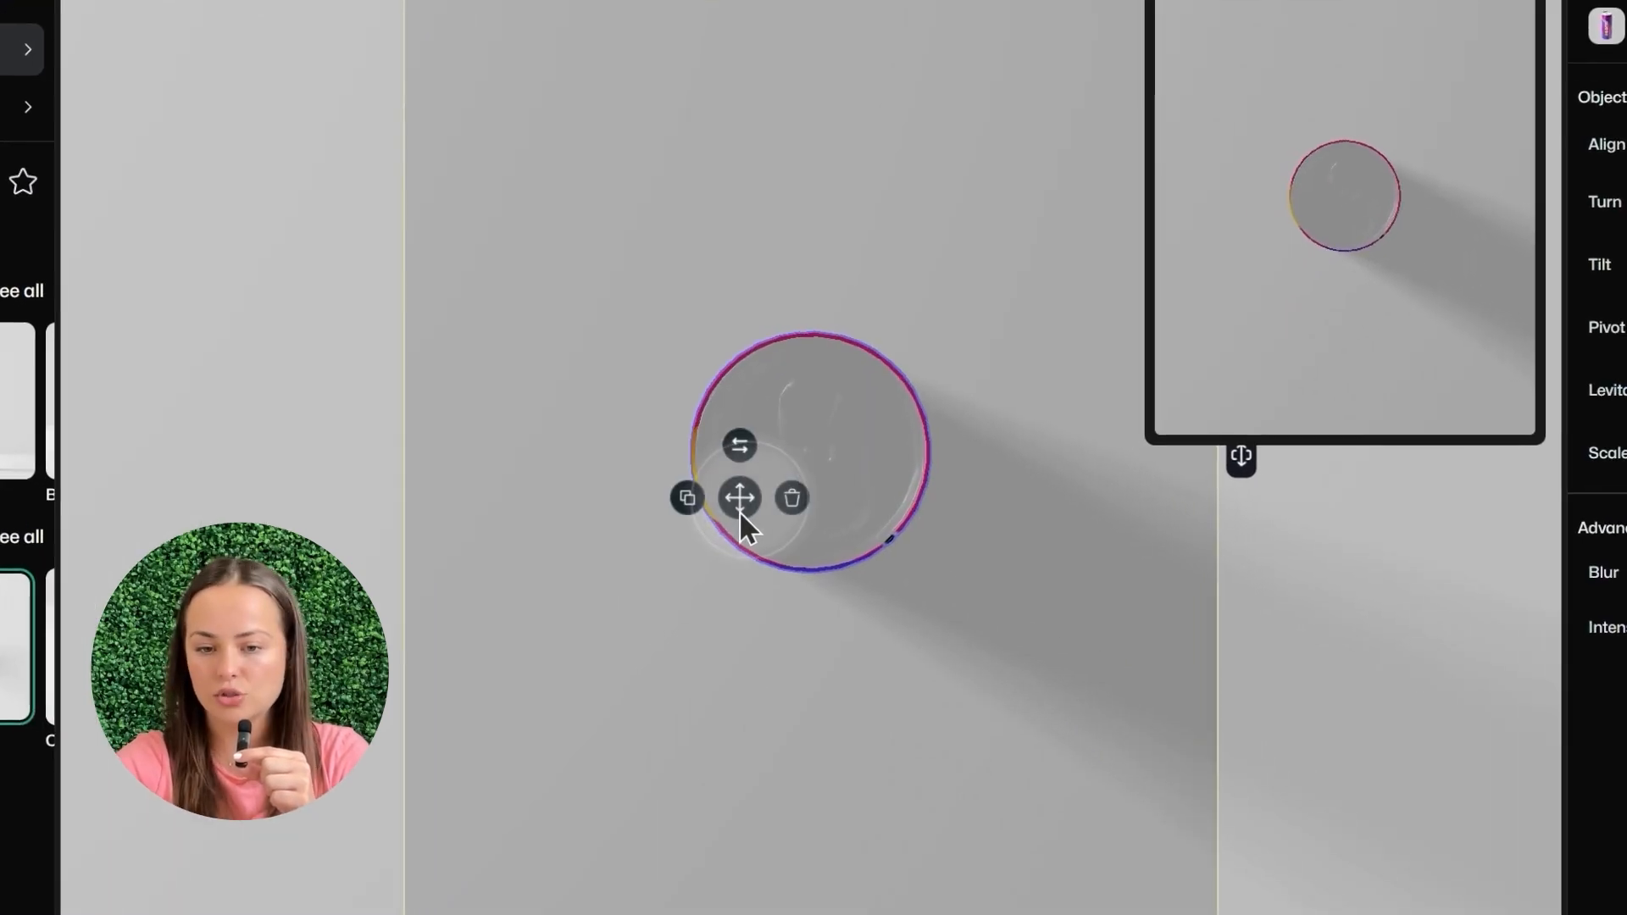
pyautogui.click(684, 499)
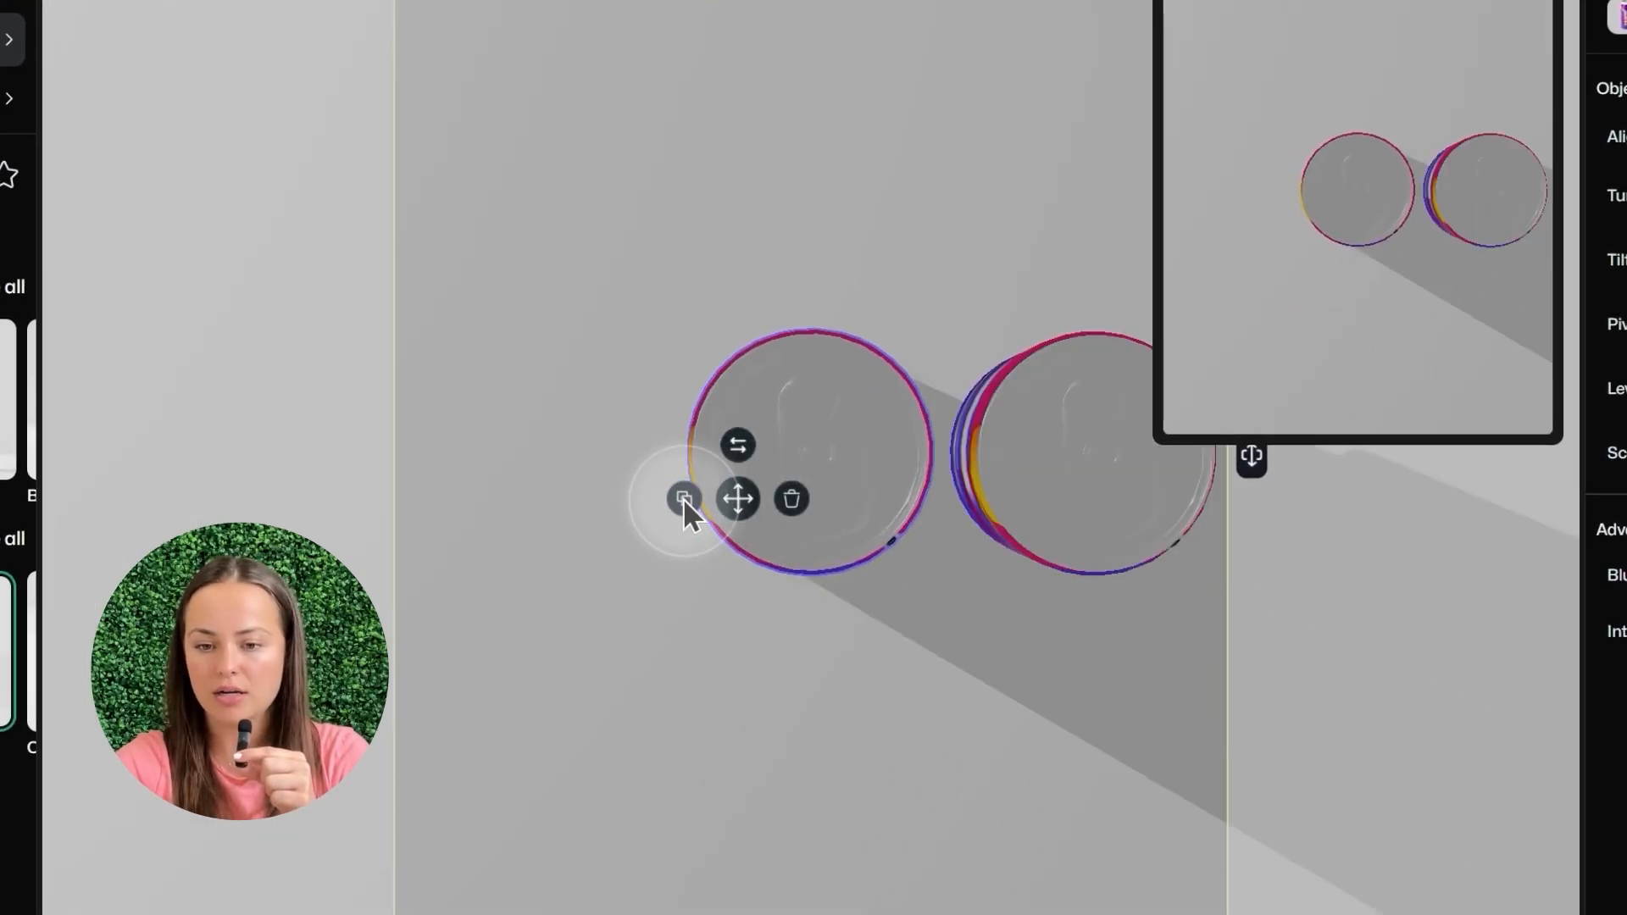
pyautogui.click(1099, 495)
pyautogui.click(1038, 487)
pyautogui.click(1272, 487)
pyautogui.click(1217, 481)
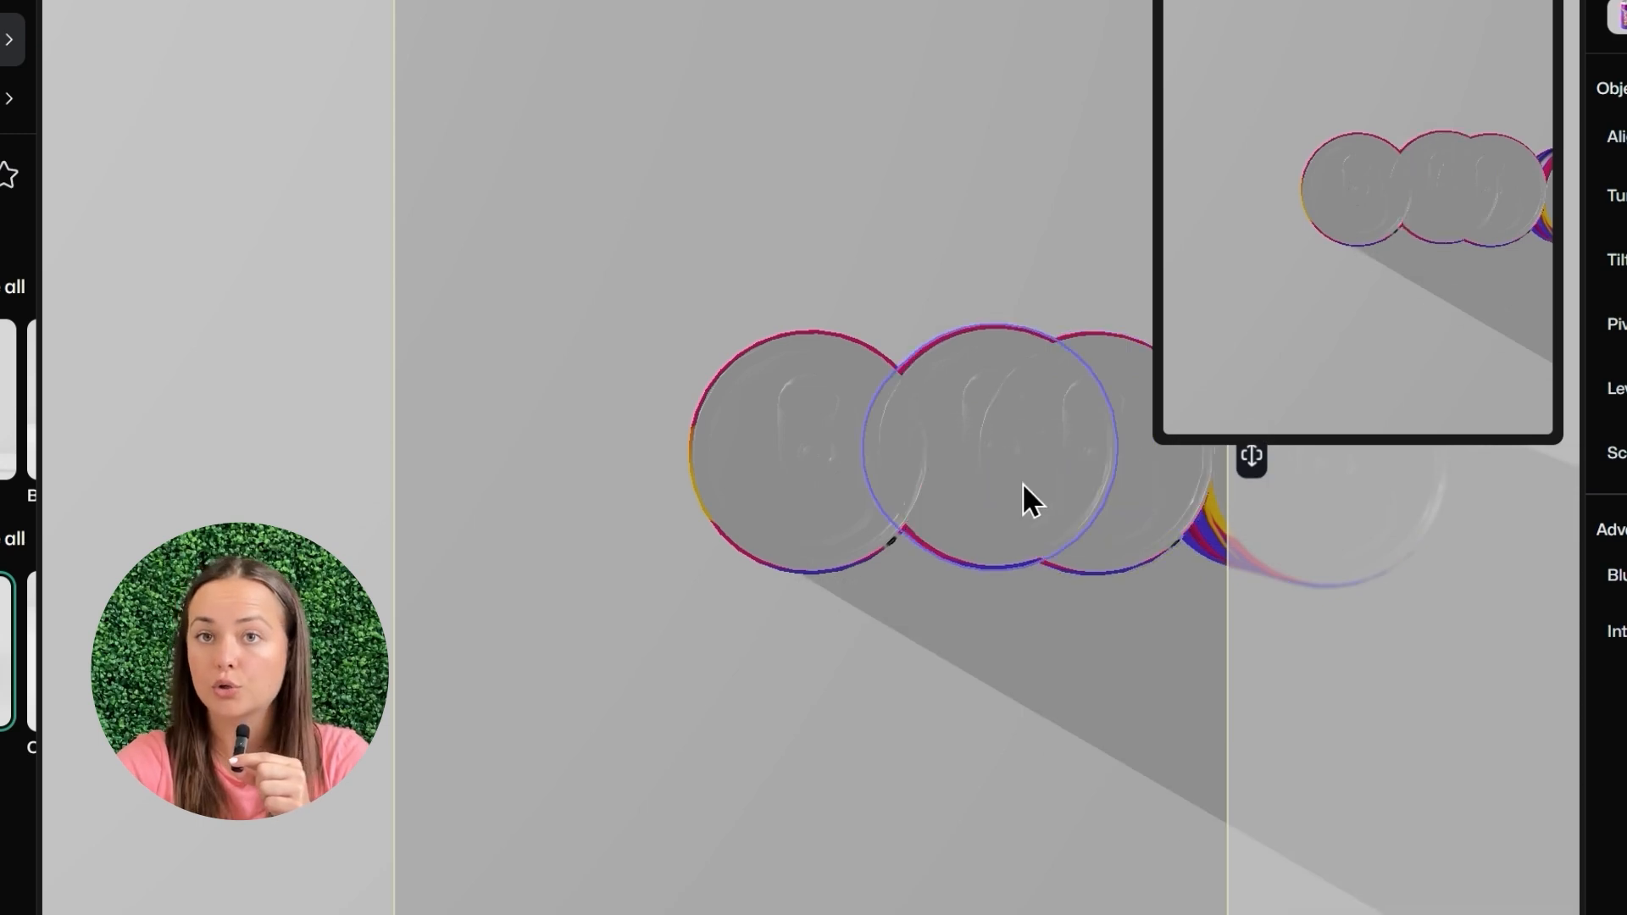
pyautogui.click(542, 487)
pyautogui.click(489, 483)
pyautogui.click(425, 460)
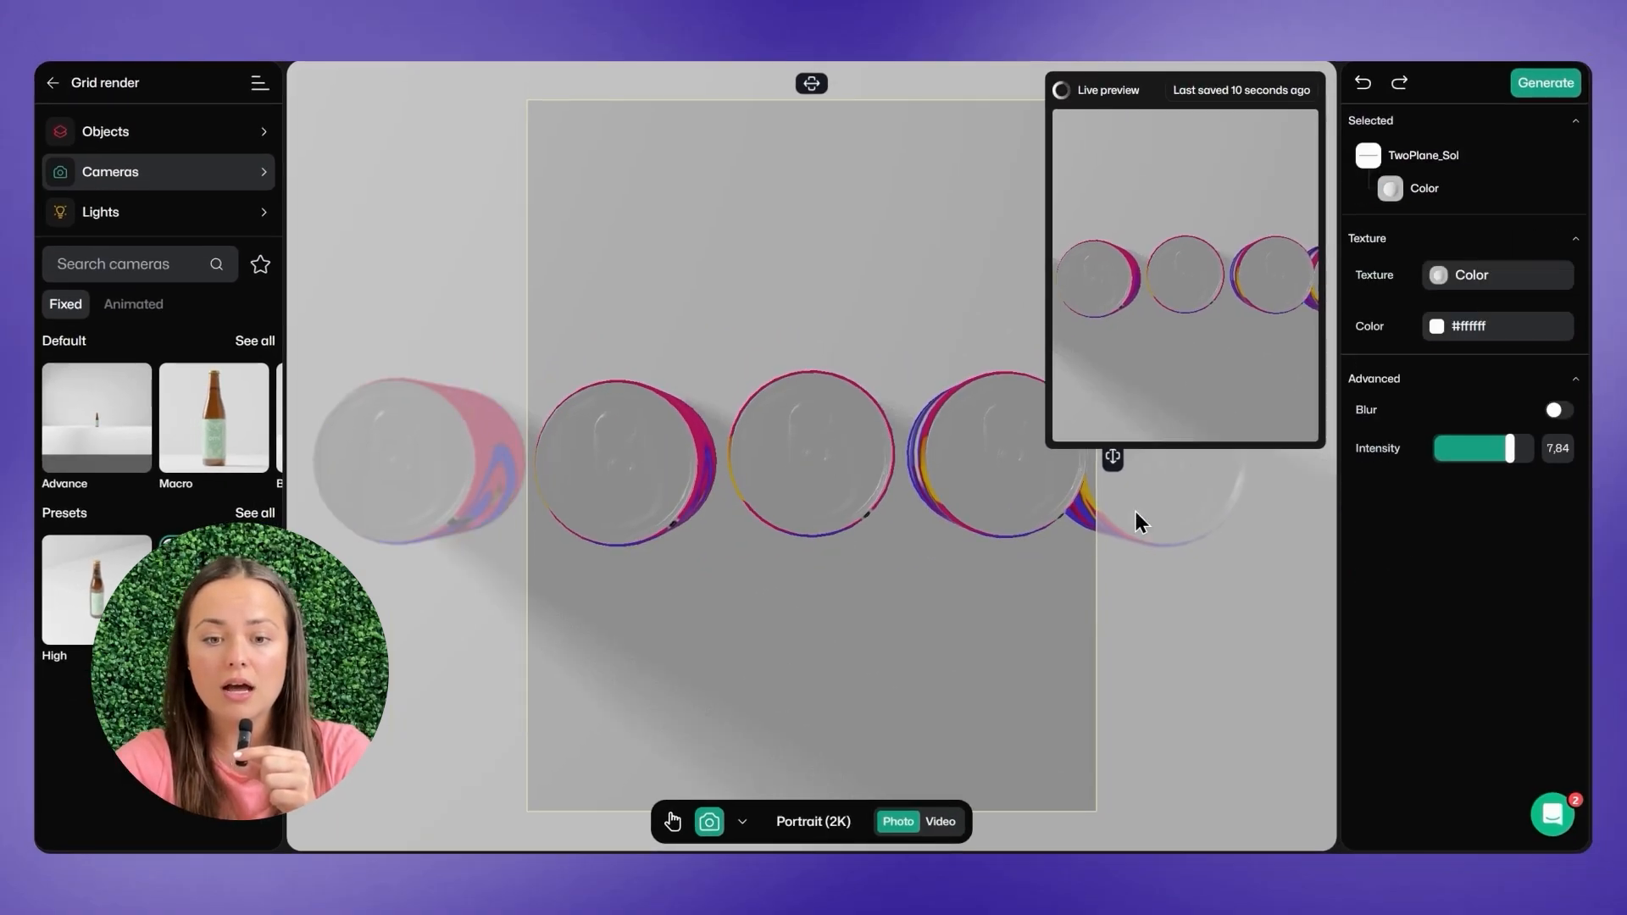
# Select all five cans in the row together and reduce their scale to 1.4.
pyautogui.click(1164, 511)
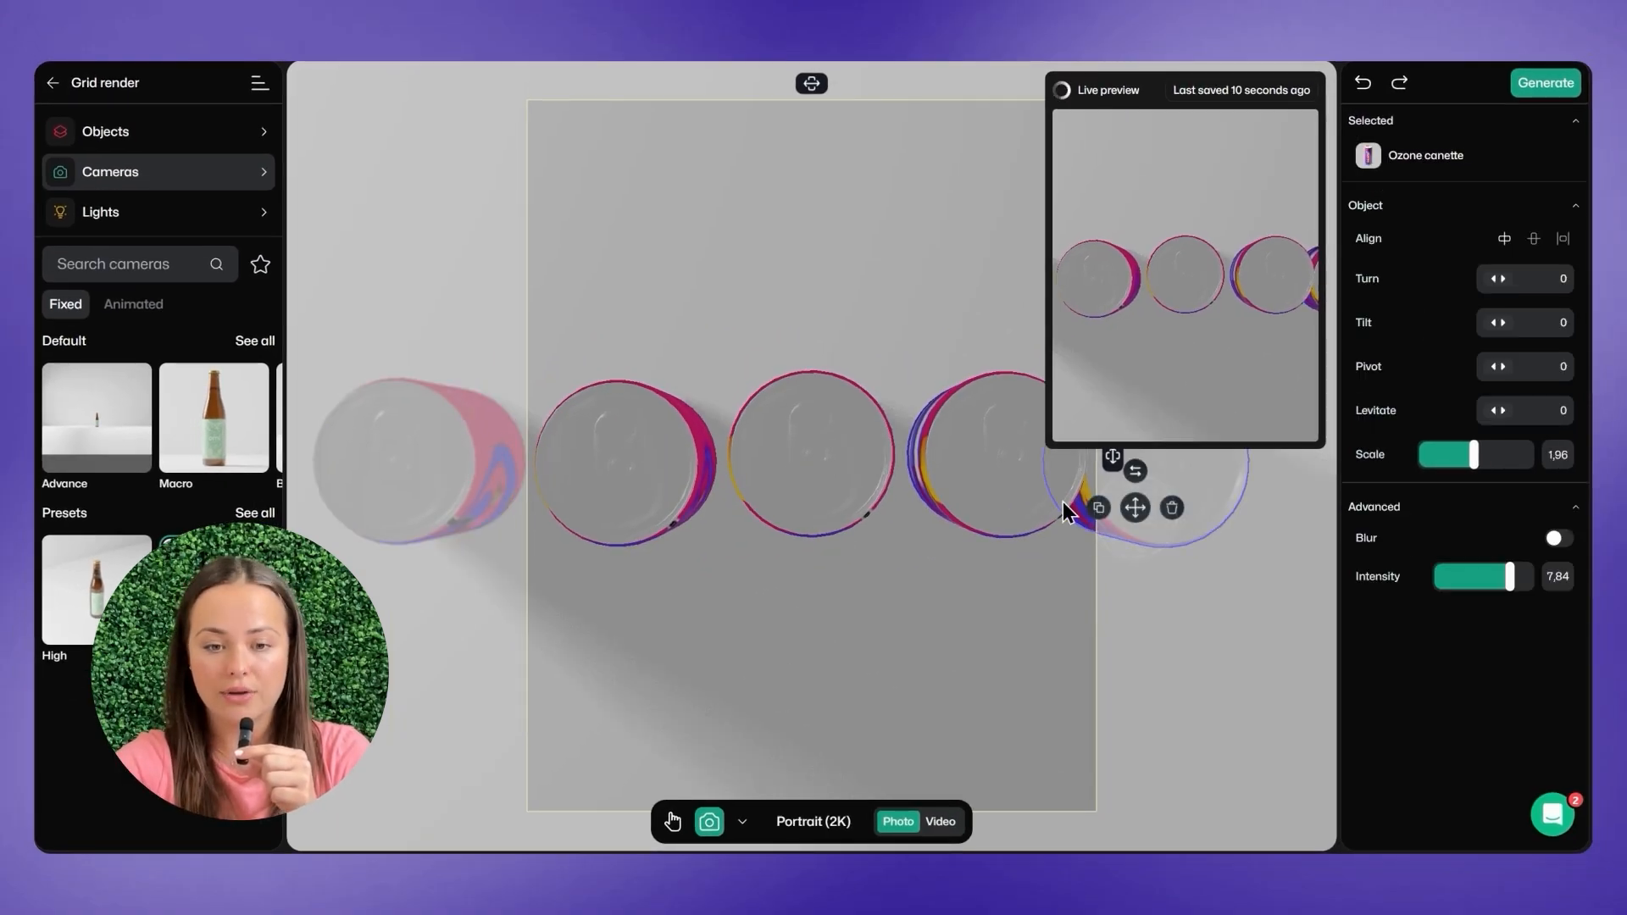
pyautogui.keyDown('shift'); pyautogui.click(936, 468); pyautogui.keyUp('shift')
pyautogui.keyDown('shift'); pyautogui.click(835, 468); pyautogui.keyUp('shift')
pyautogui.keyDown('shift'); pyautogui.click(674, 471); pyautogui.keyUp('shift')
pyautogui.keyDown('shift'); pyautogui.click(483, 458); pyautogui.keyUp('shift')
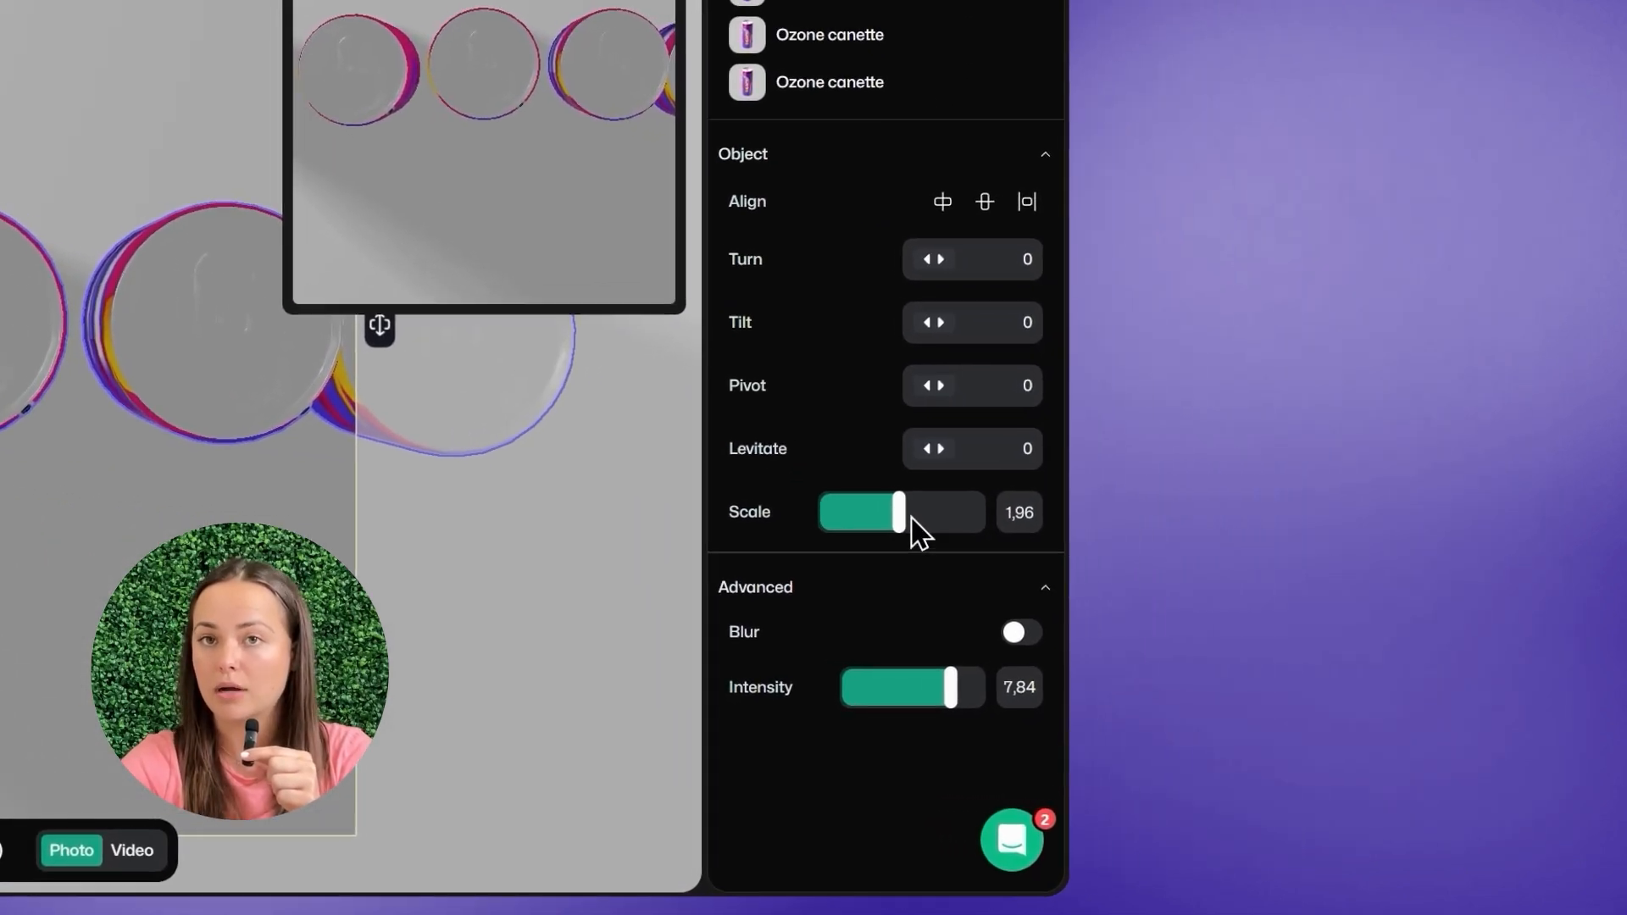
pyautogui.moveTo(1475, 586); pyautogui.dragTo(1470, 586)
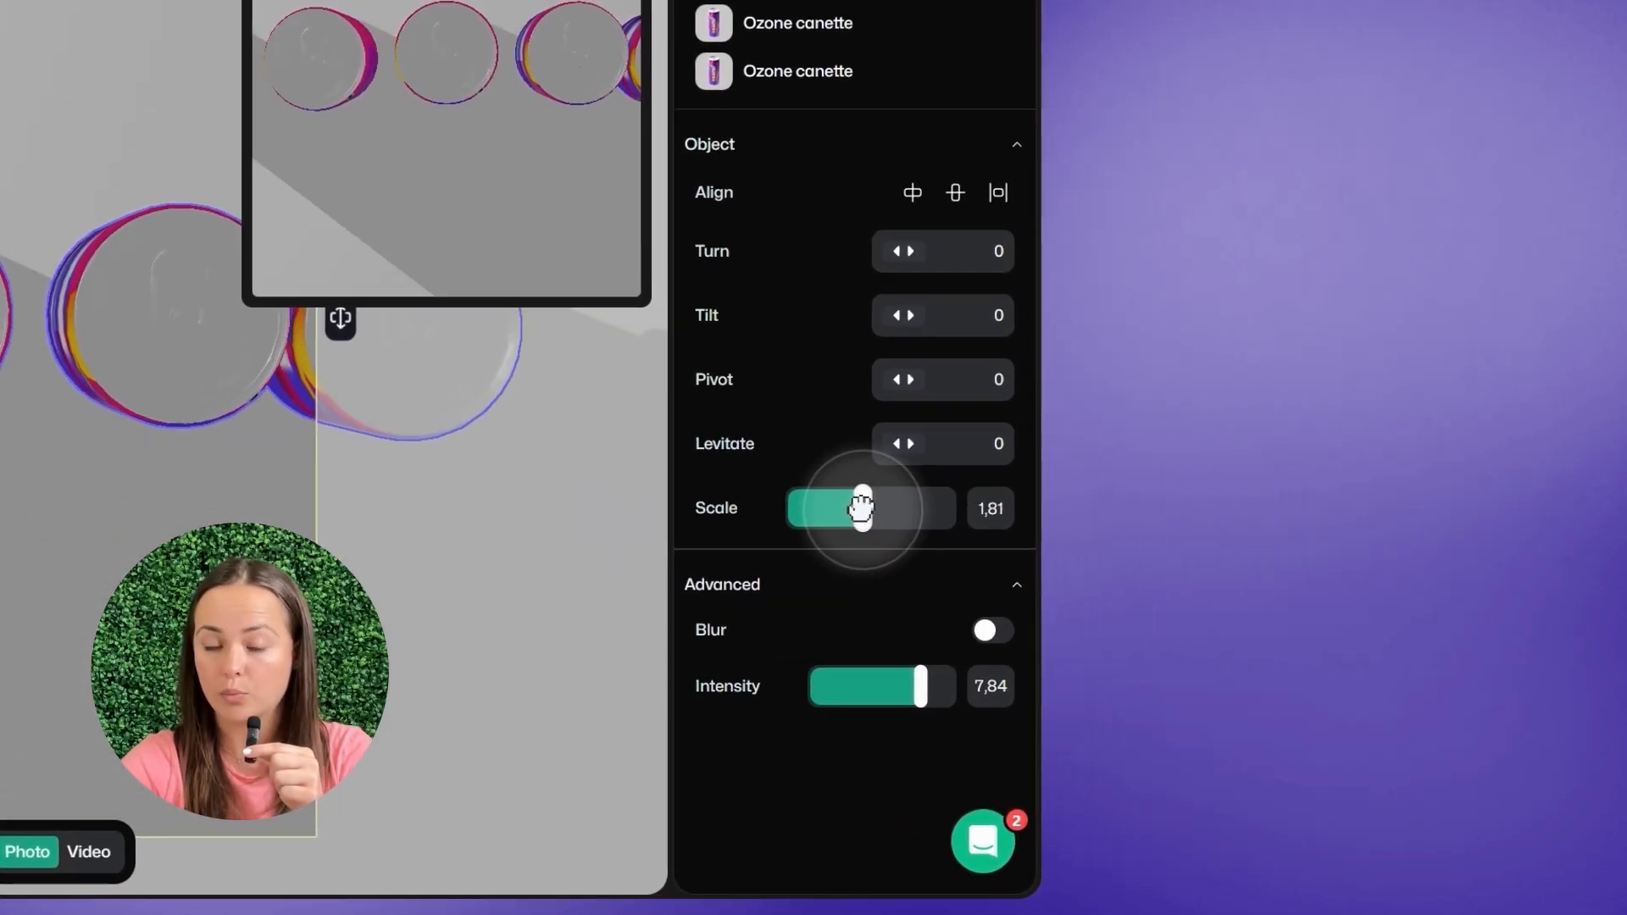
pyautogui.moveTo(861, 509); pyautogui.dragTo(845, 508)
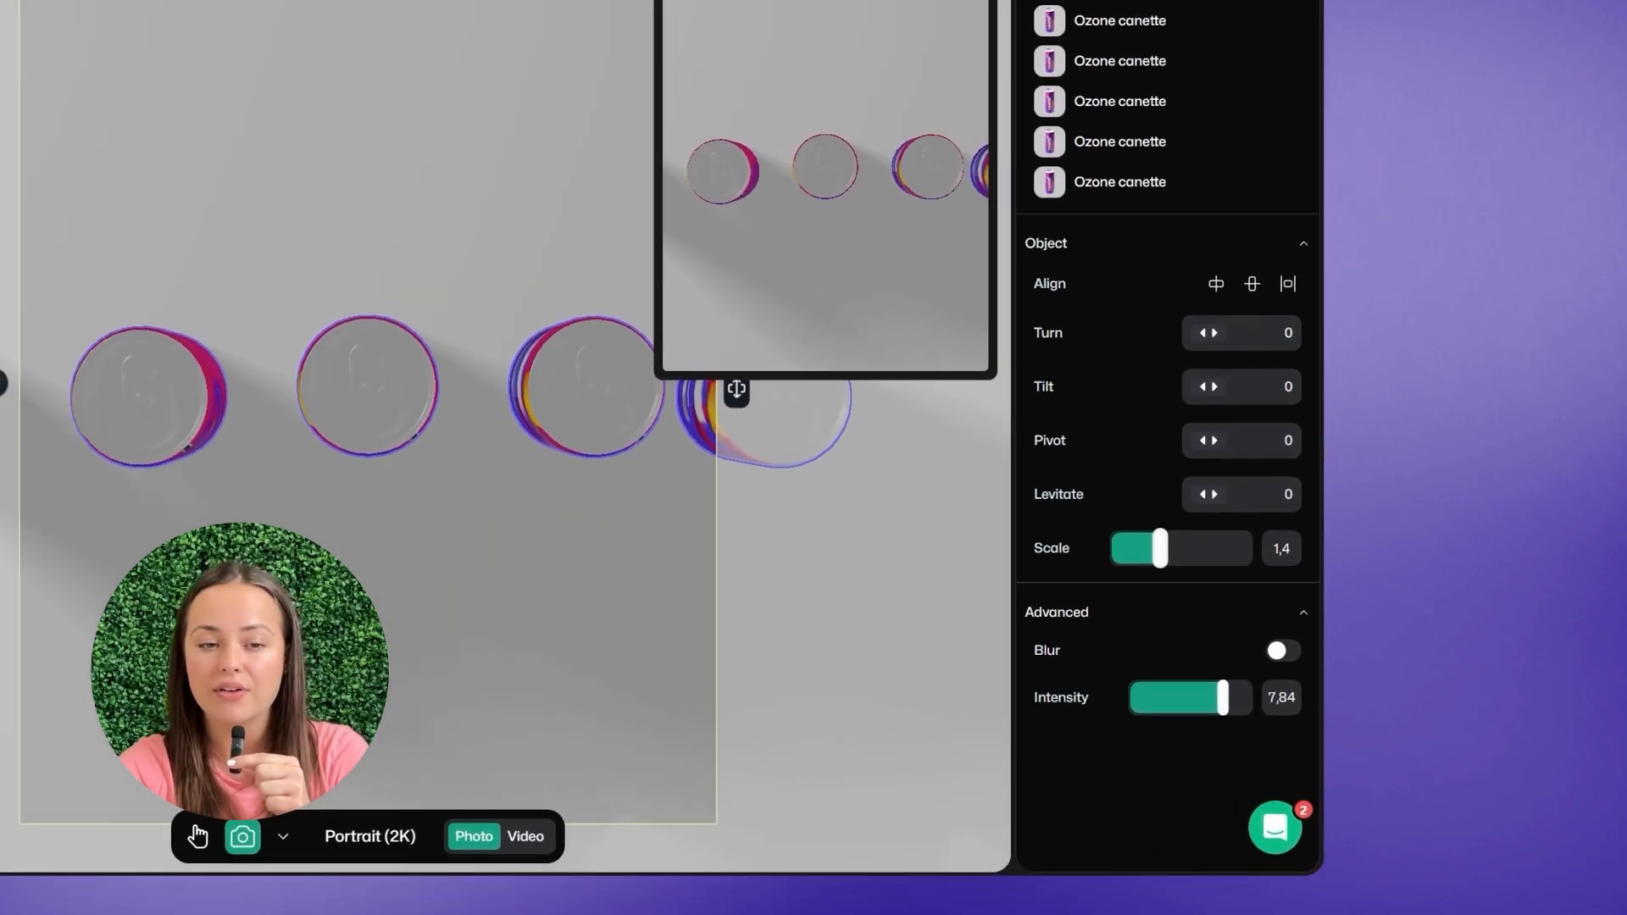
# Lay the leftmost can in the row flat with Tilt 90 and Pivot 90.
pyautogui.click(215, 438)
pyautogui.click(388, 461)
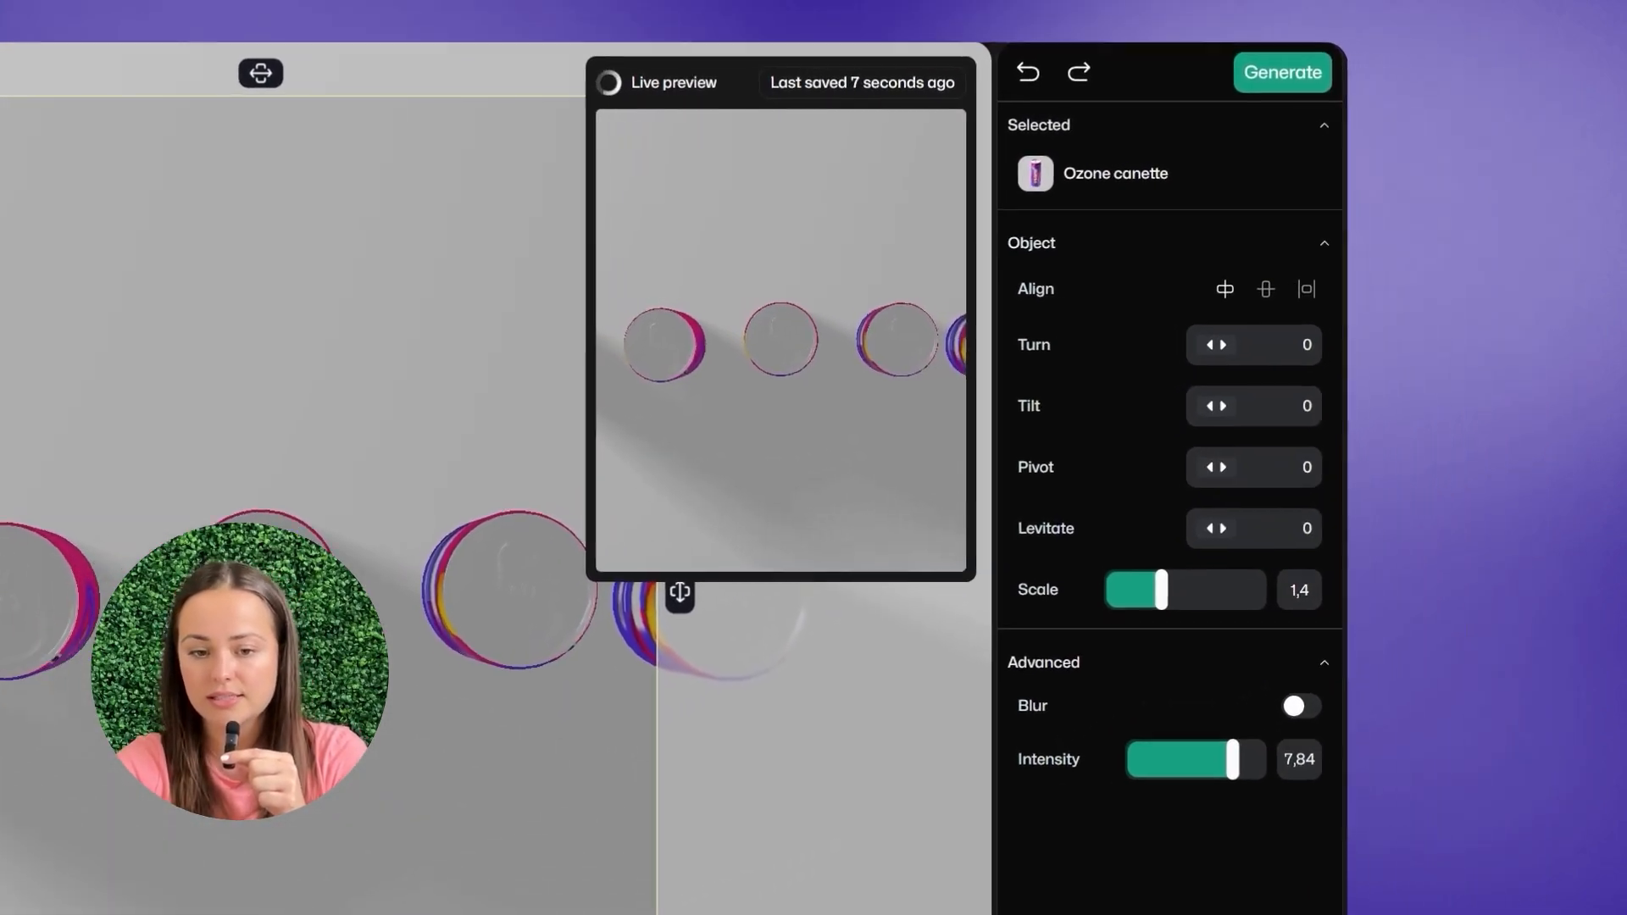
pyautogui.click(1557, 318)
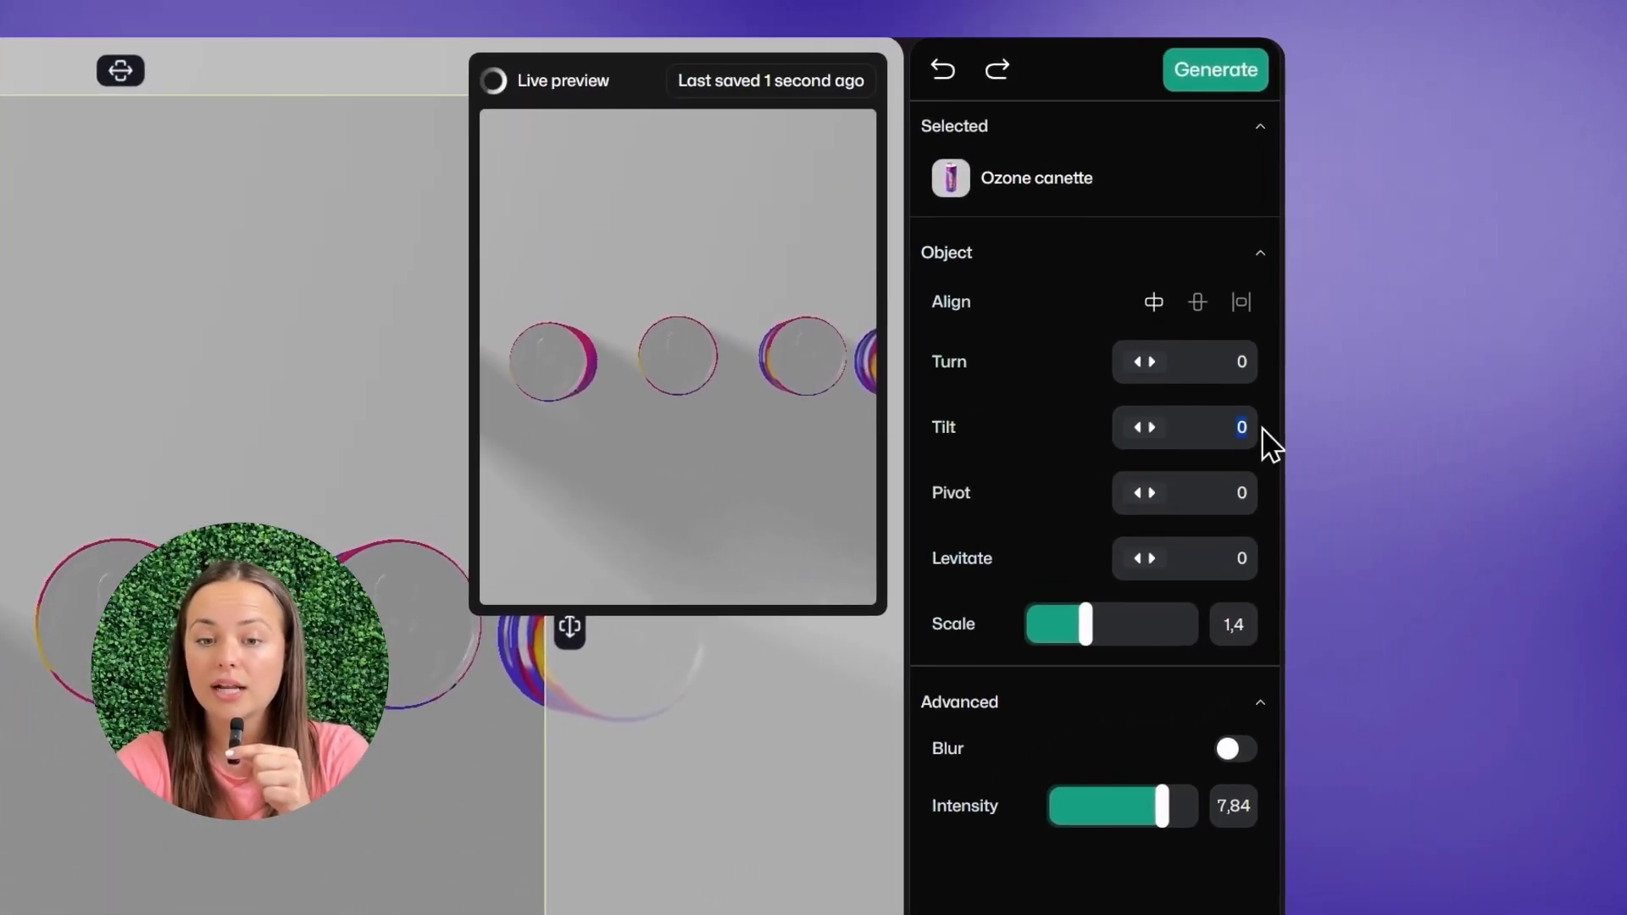
pyautogui.write('90')
pyautogui.click(1242, 494)
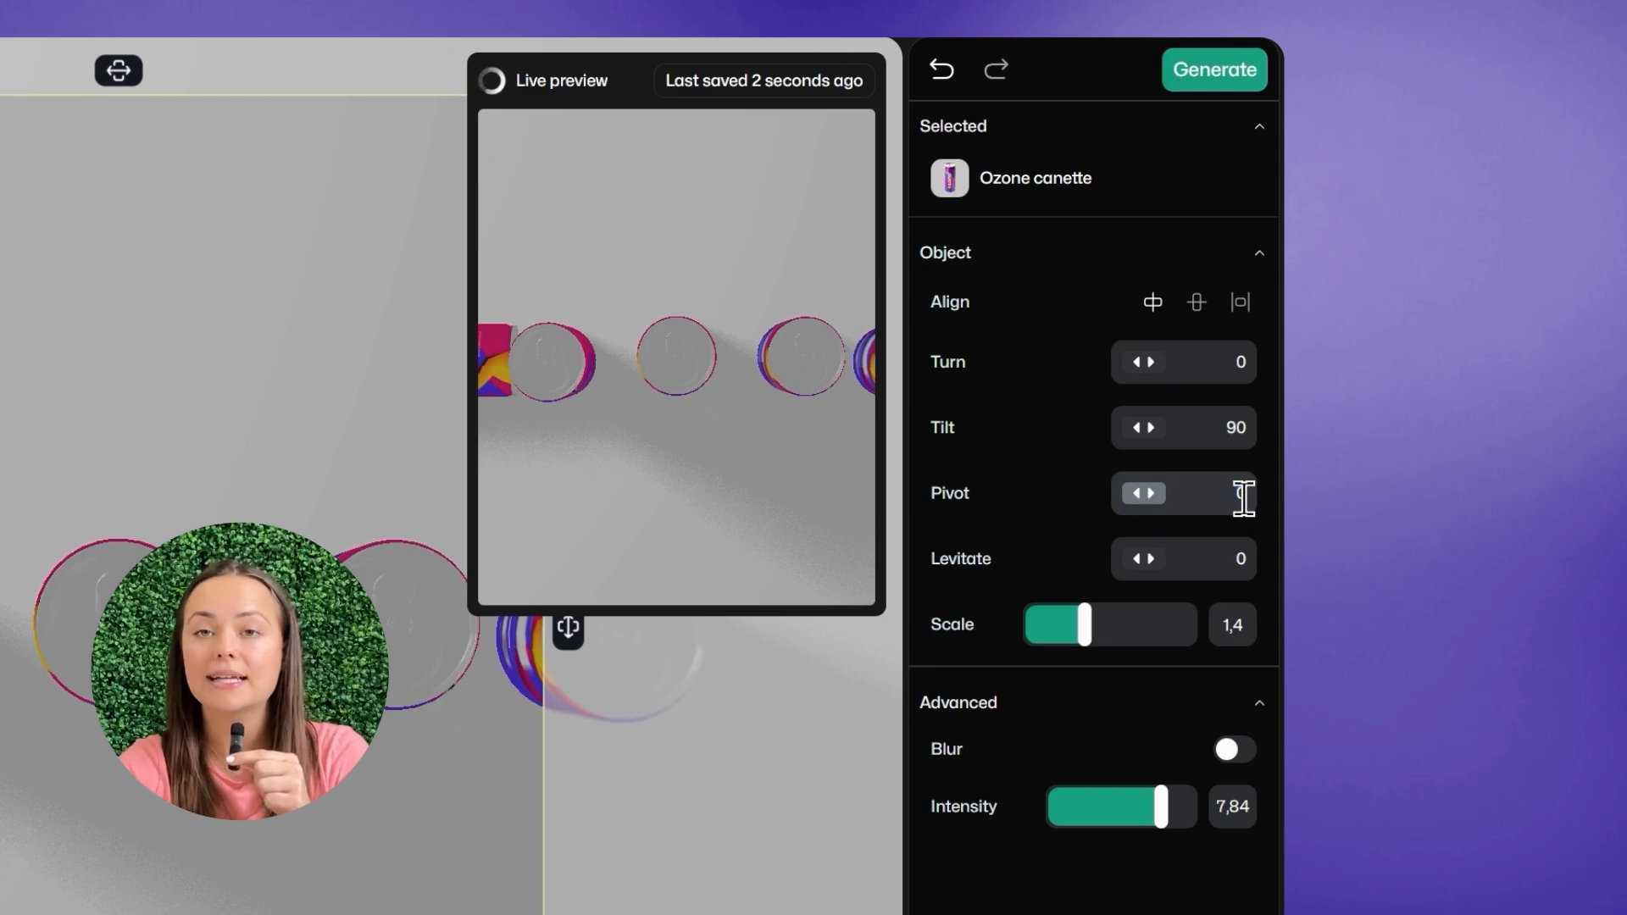
pyautogui.write('90')
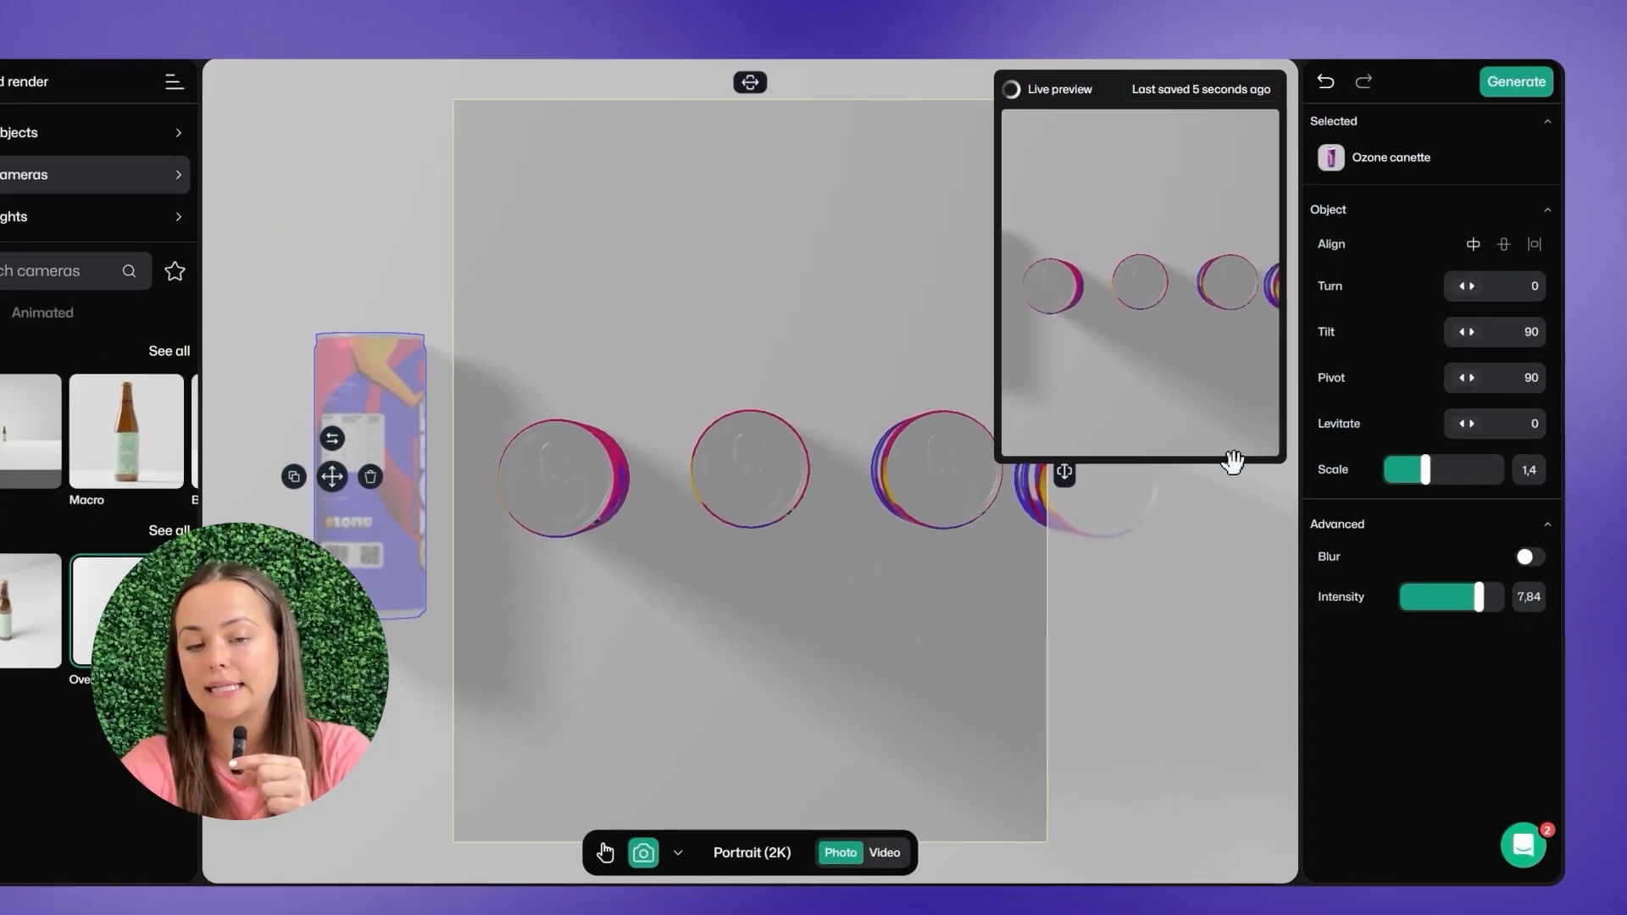
# Set Tilt and Pivot to 90 for the second can from the left.
pyautogui.click(655, 477)
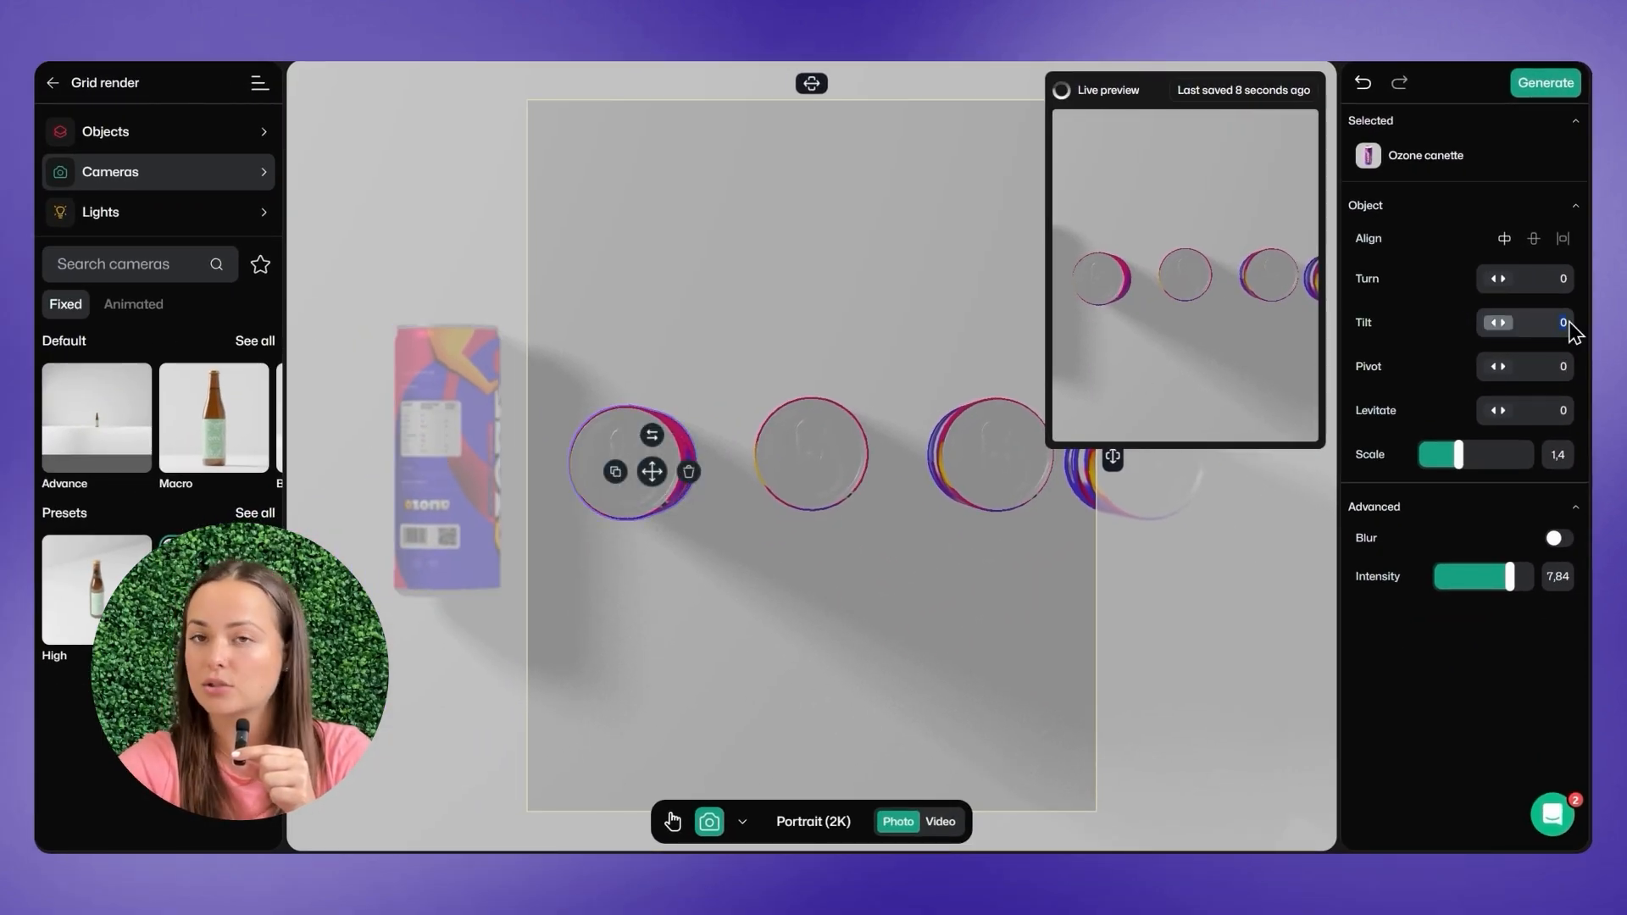
pyautogui.write('90')
pyautogui.click(1559, 366)
pyautogui.write('90')
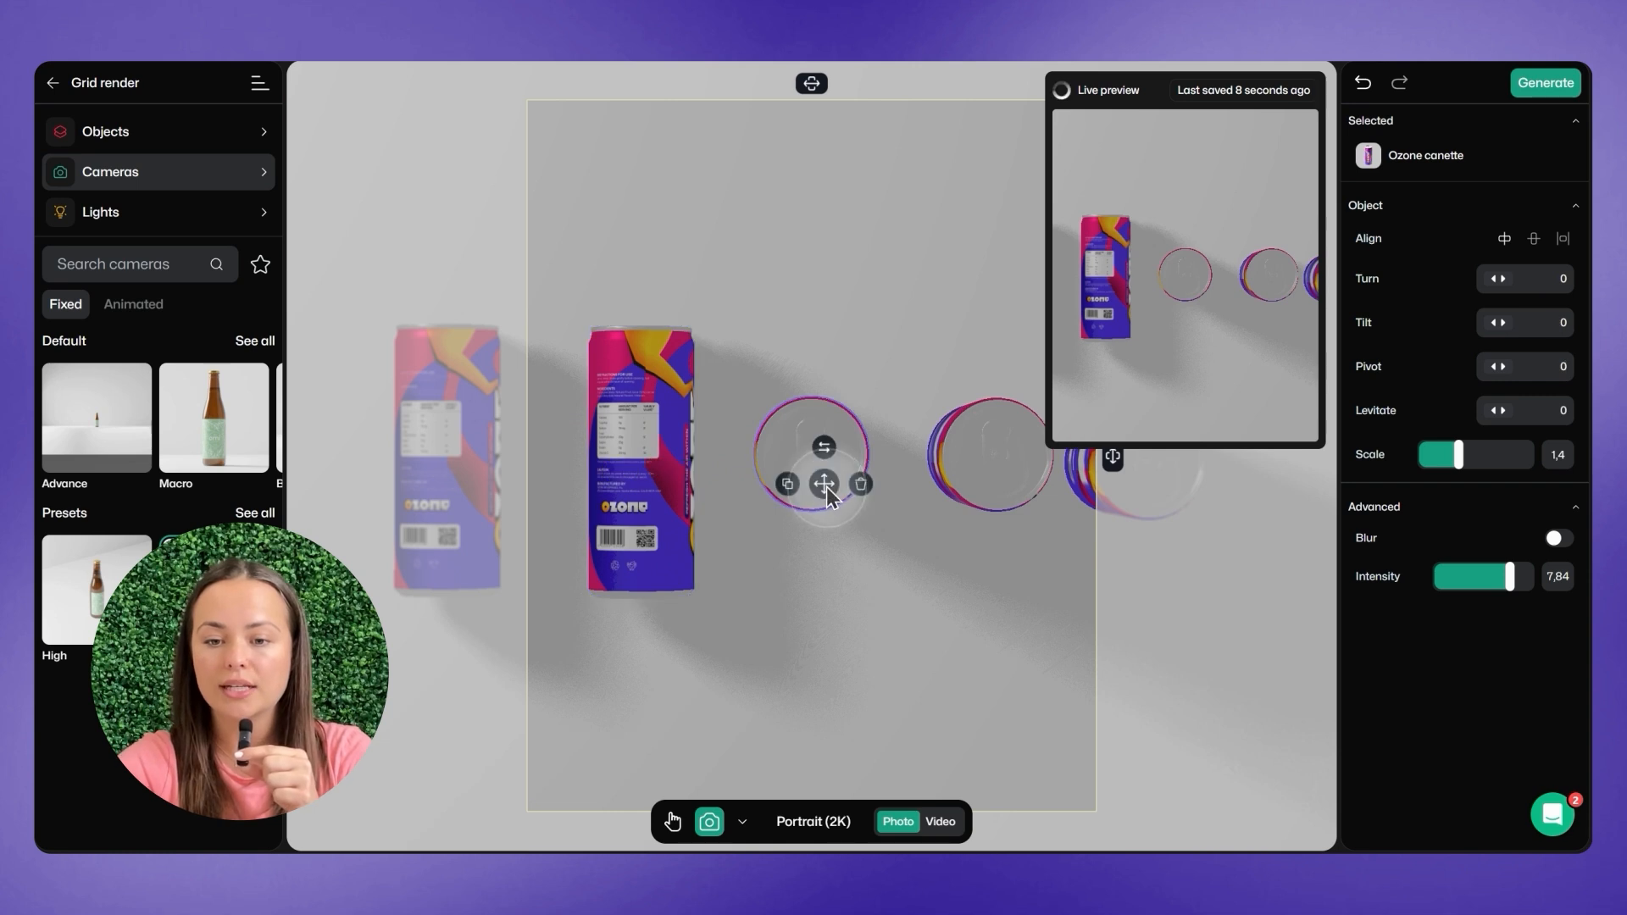
# Rotate the middle can to match, with Tilt 90 and Pivot 90.
pyautogui.write('0')
pyautogui.click(1559, 366)
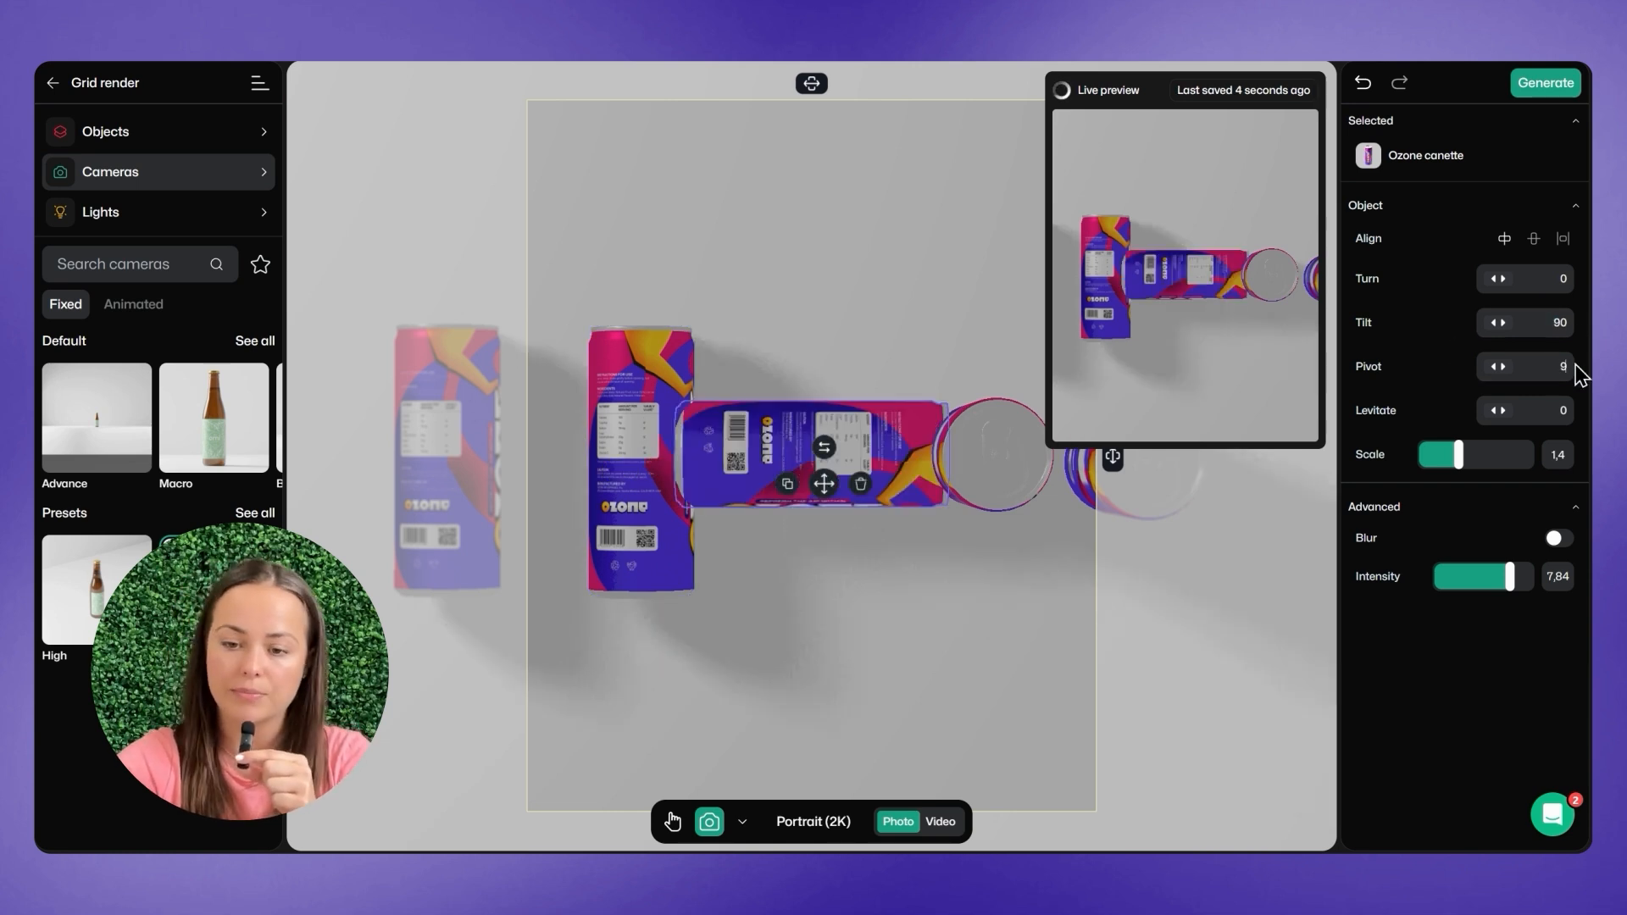
pyautogui.write('0')
# Lay the fourth can from the left flat by setting its Tilt and Pivot to 90.
pyautogui.click(1015, 469)
pyautogui.click(1561, 320)
pyautogui.write('9')
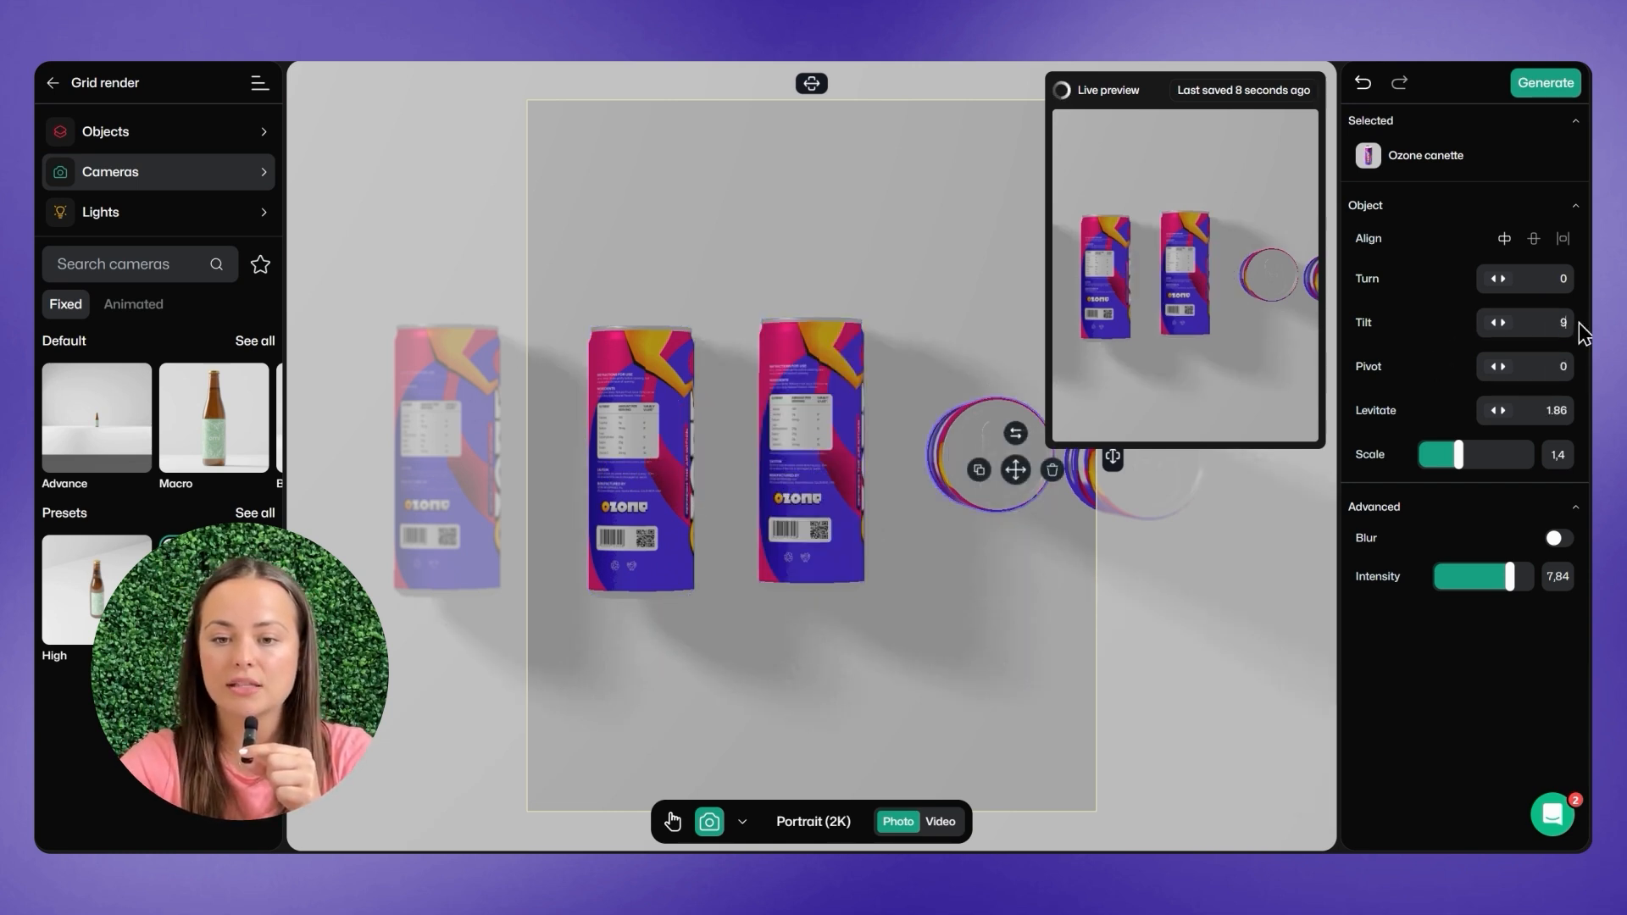
pyautogui.write('0')
pyautogui.click(1556, 366)
pyautogui.write('90')
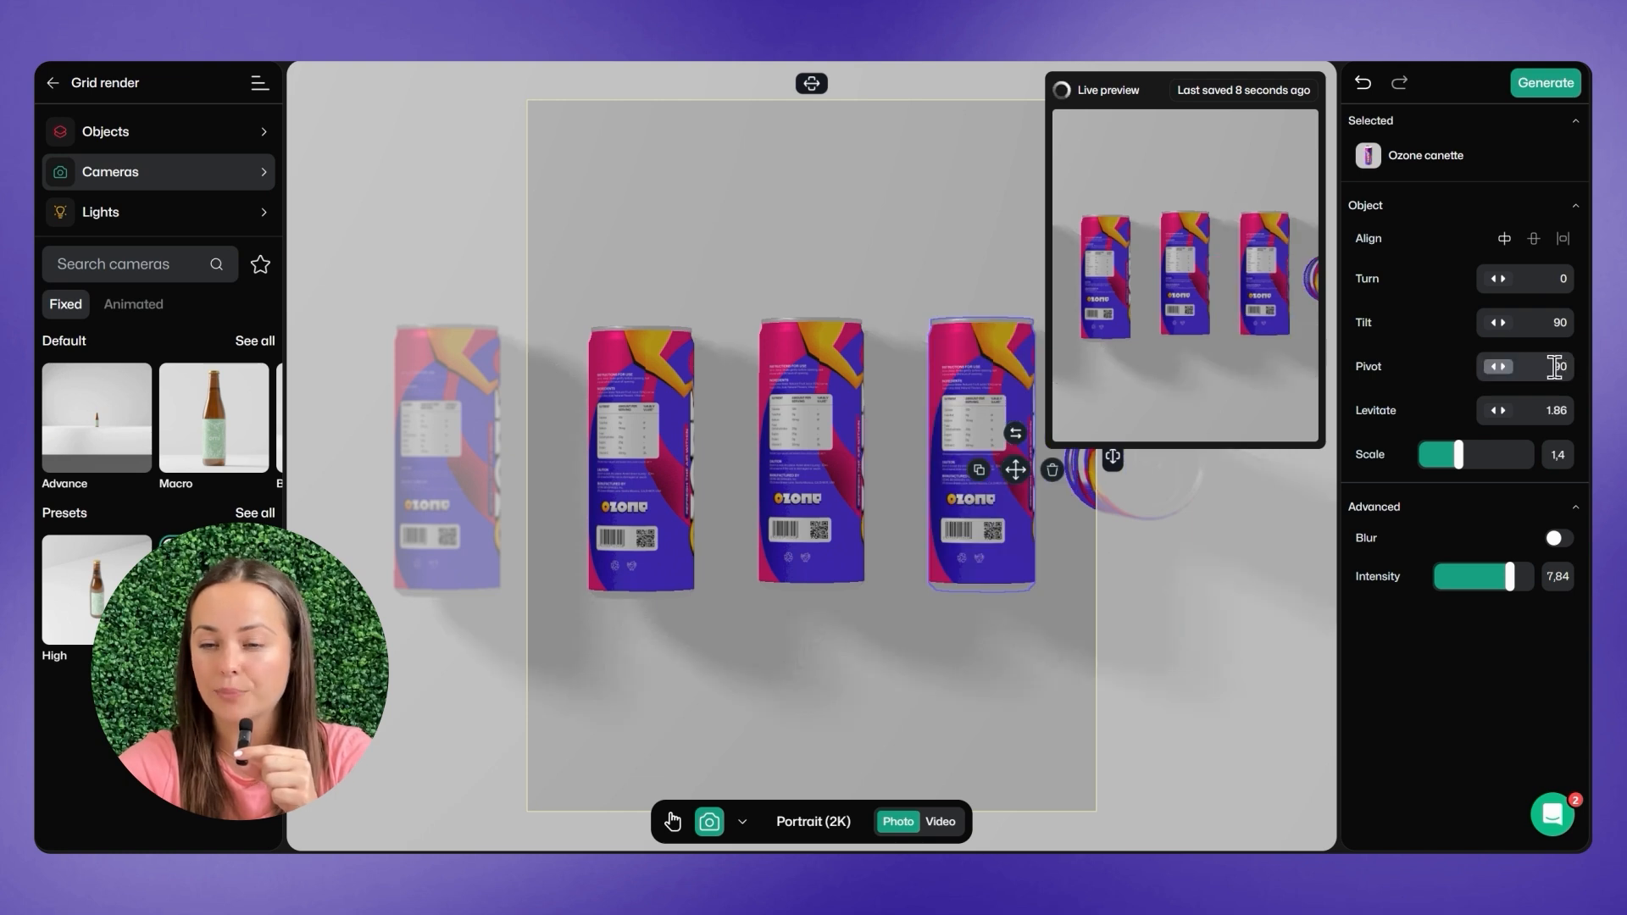
# Set the rightmost can's Tilt to 90 and Pivot to 90, then deselect it.
pyautogui.click(1140, 483)
pyautogui.write('90')
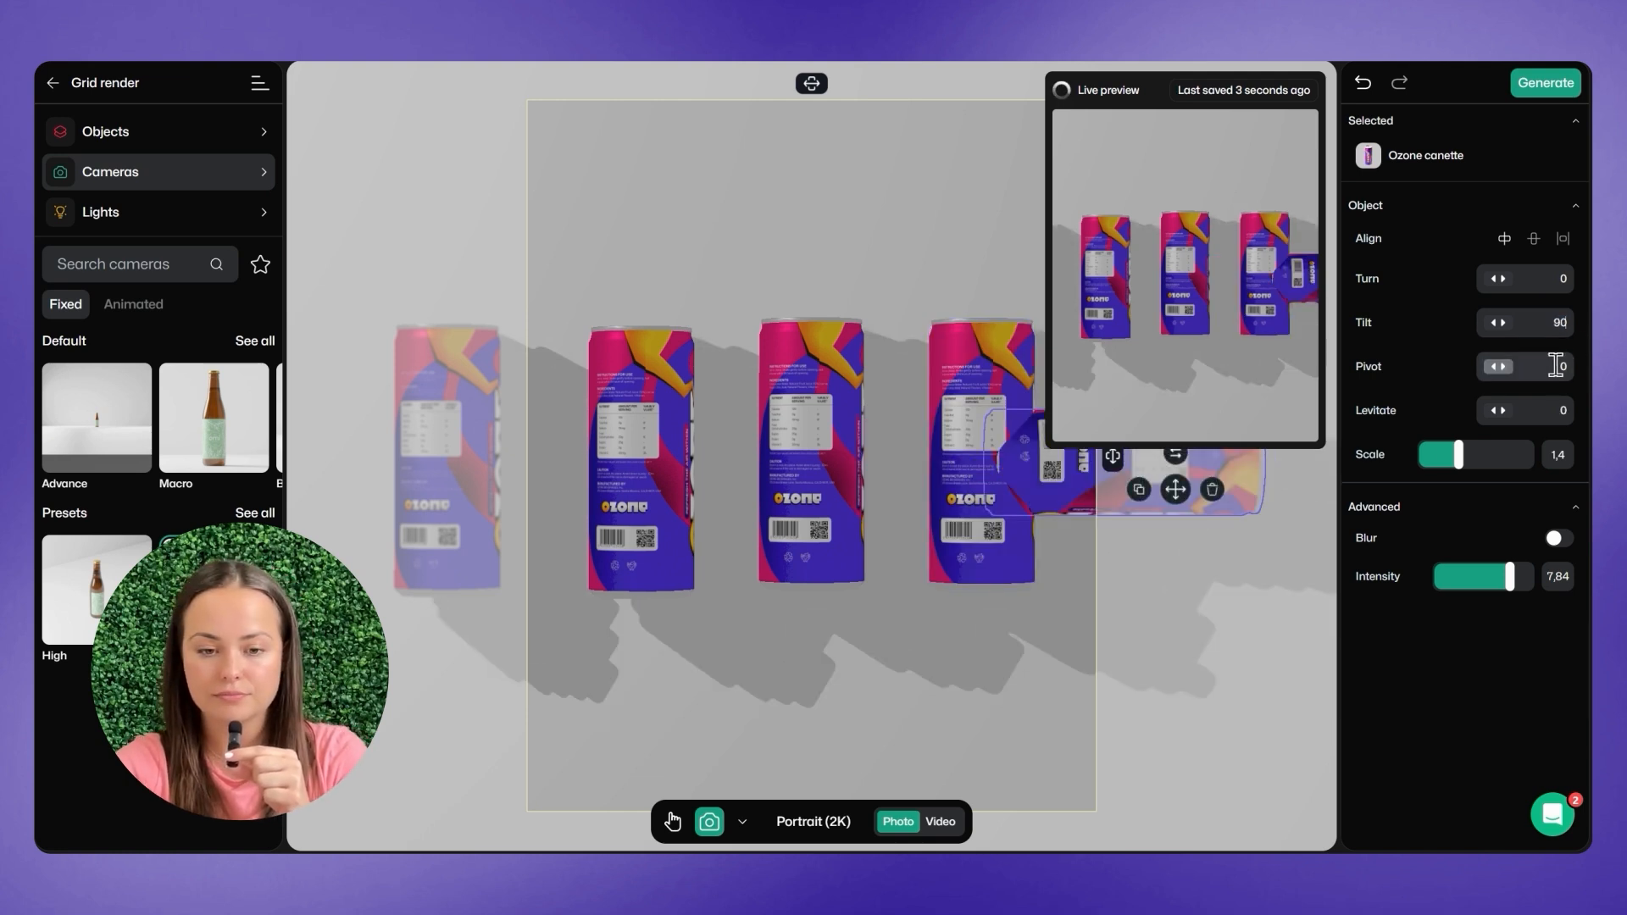
pyautogui.click(1580, 366)
pyautogui.write('90')
pyautogui.click(1297, 509)
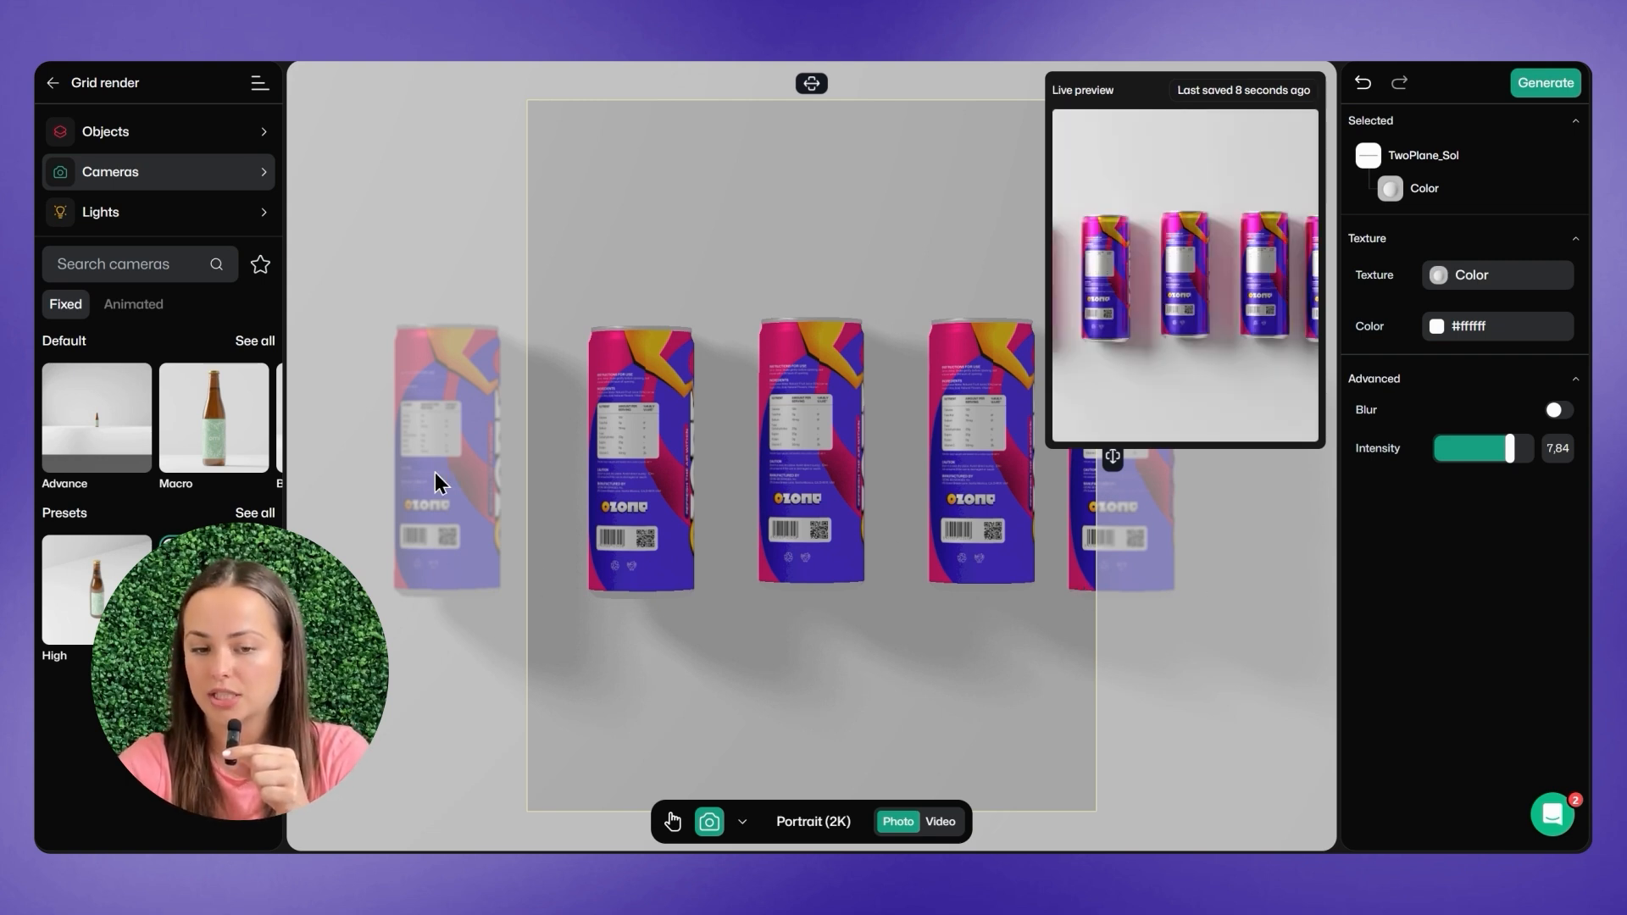
# Move both outermost cans inward toward their neighbours, shifting the live preview away from the cans for a clear view.
pyautogui.moveTo(437, 483); pyautogui.dragTo(537, 479)
pyautogui.click(1128, 500)
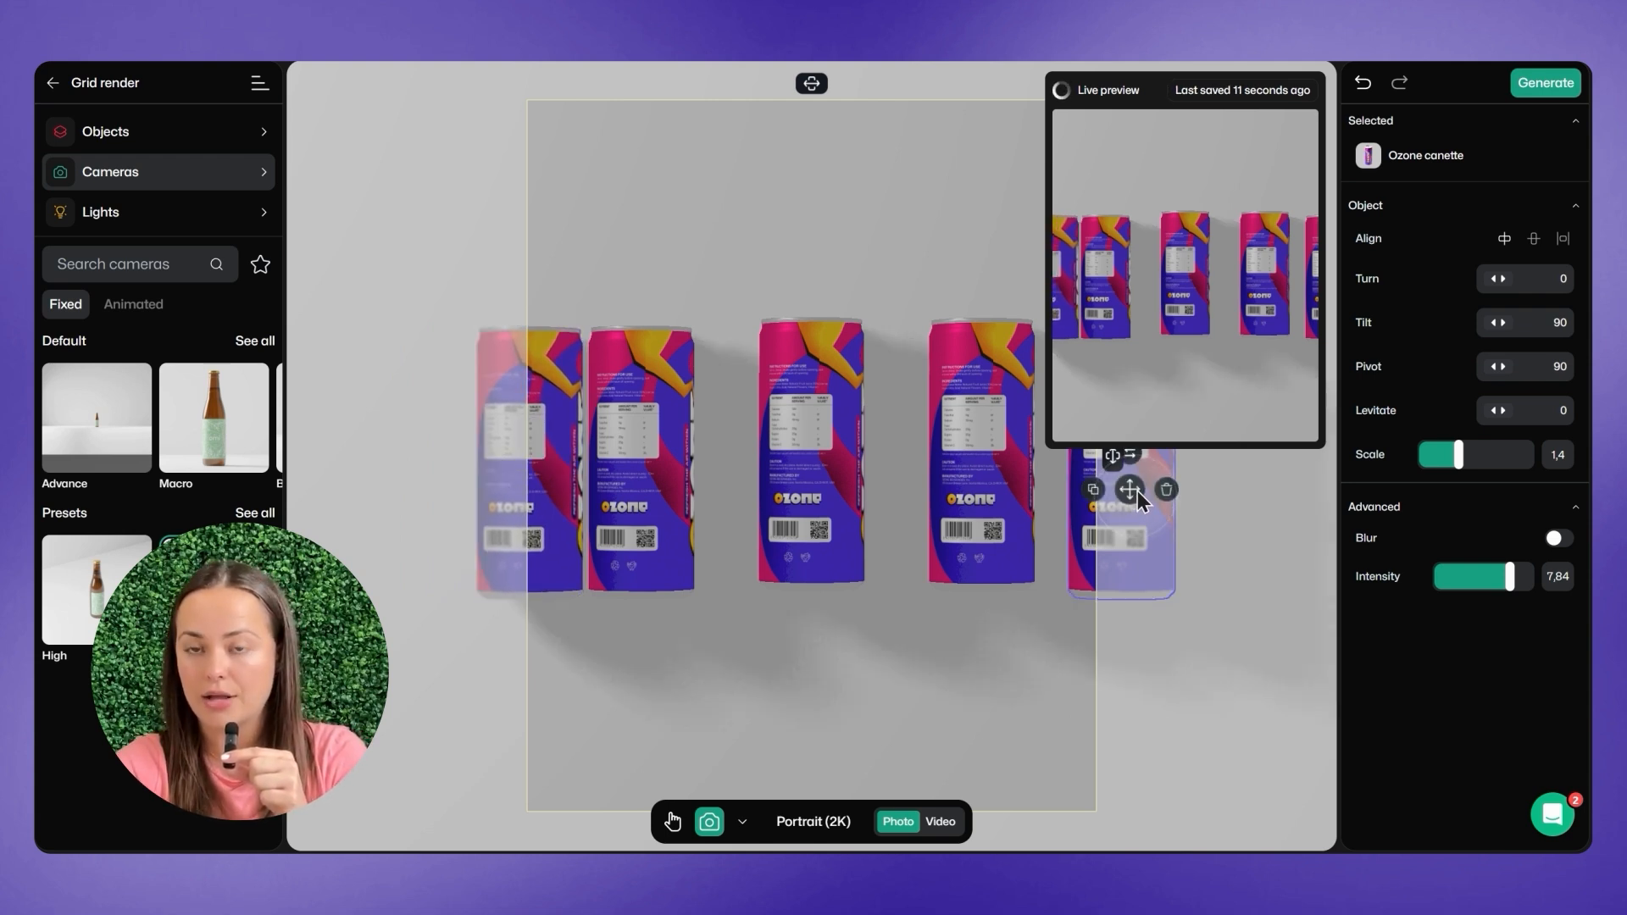
pyautogui.moveTo(1135, 93); pyautogui.dragTo(169, 119)
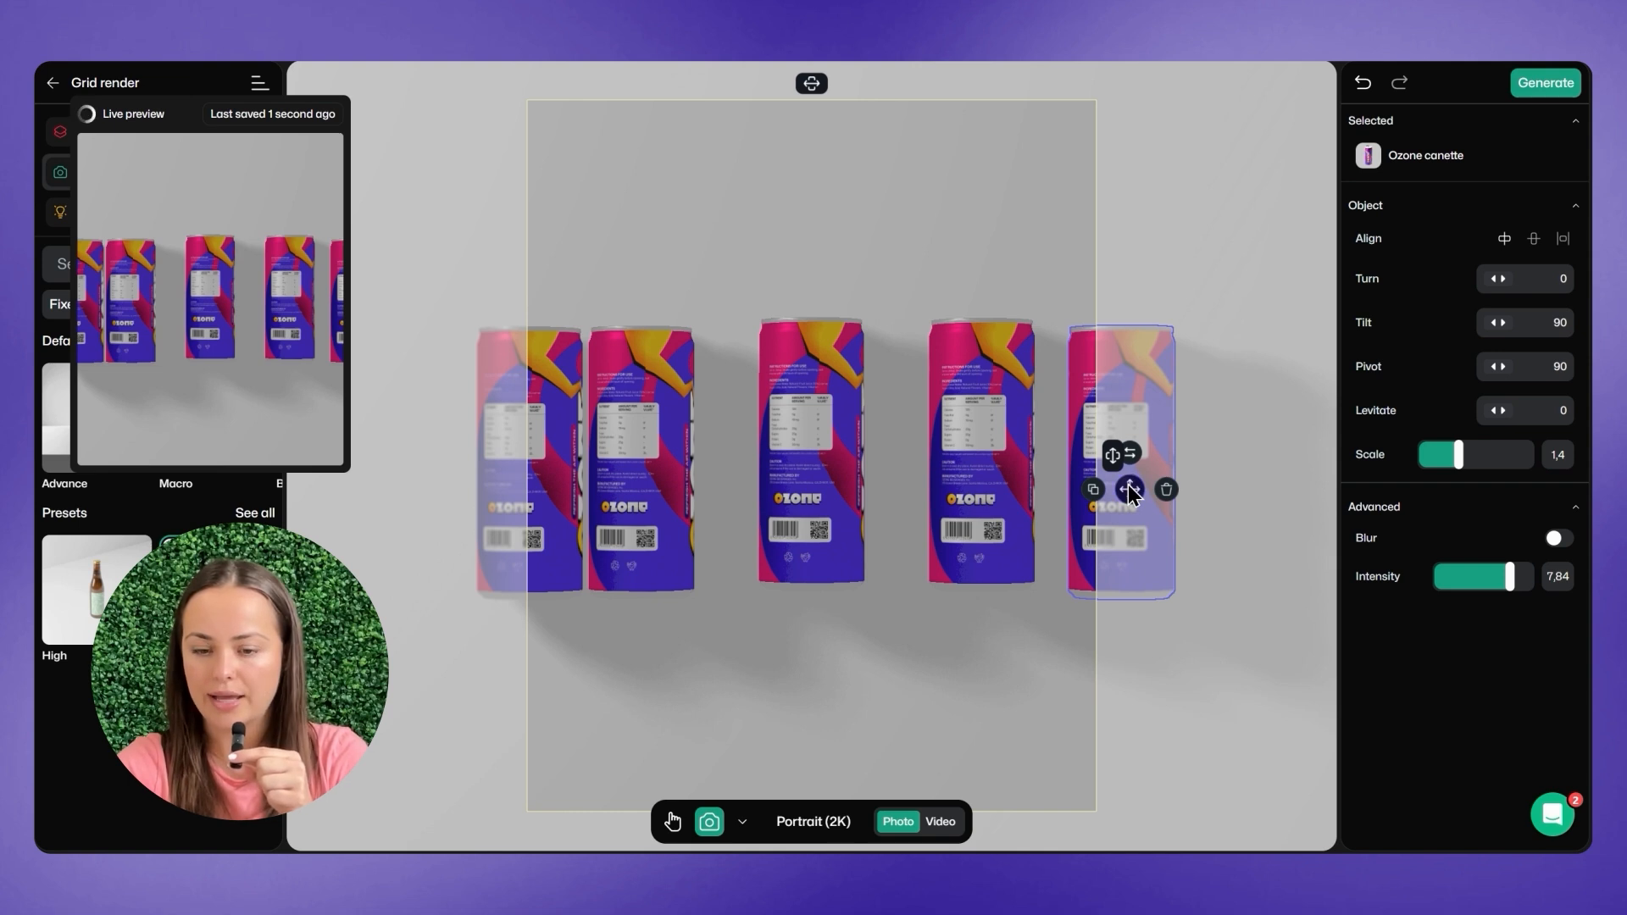
pyautogui.moveTo(1127, 485); pyautogui.dragTo(1096, 473)
pyautogui.click(1191, 546)
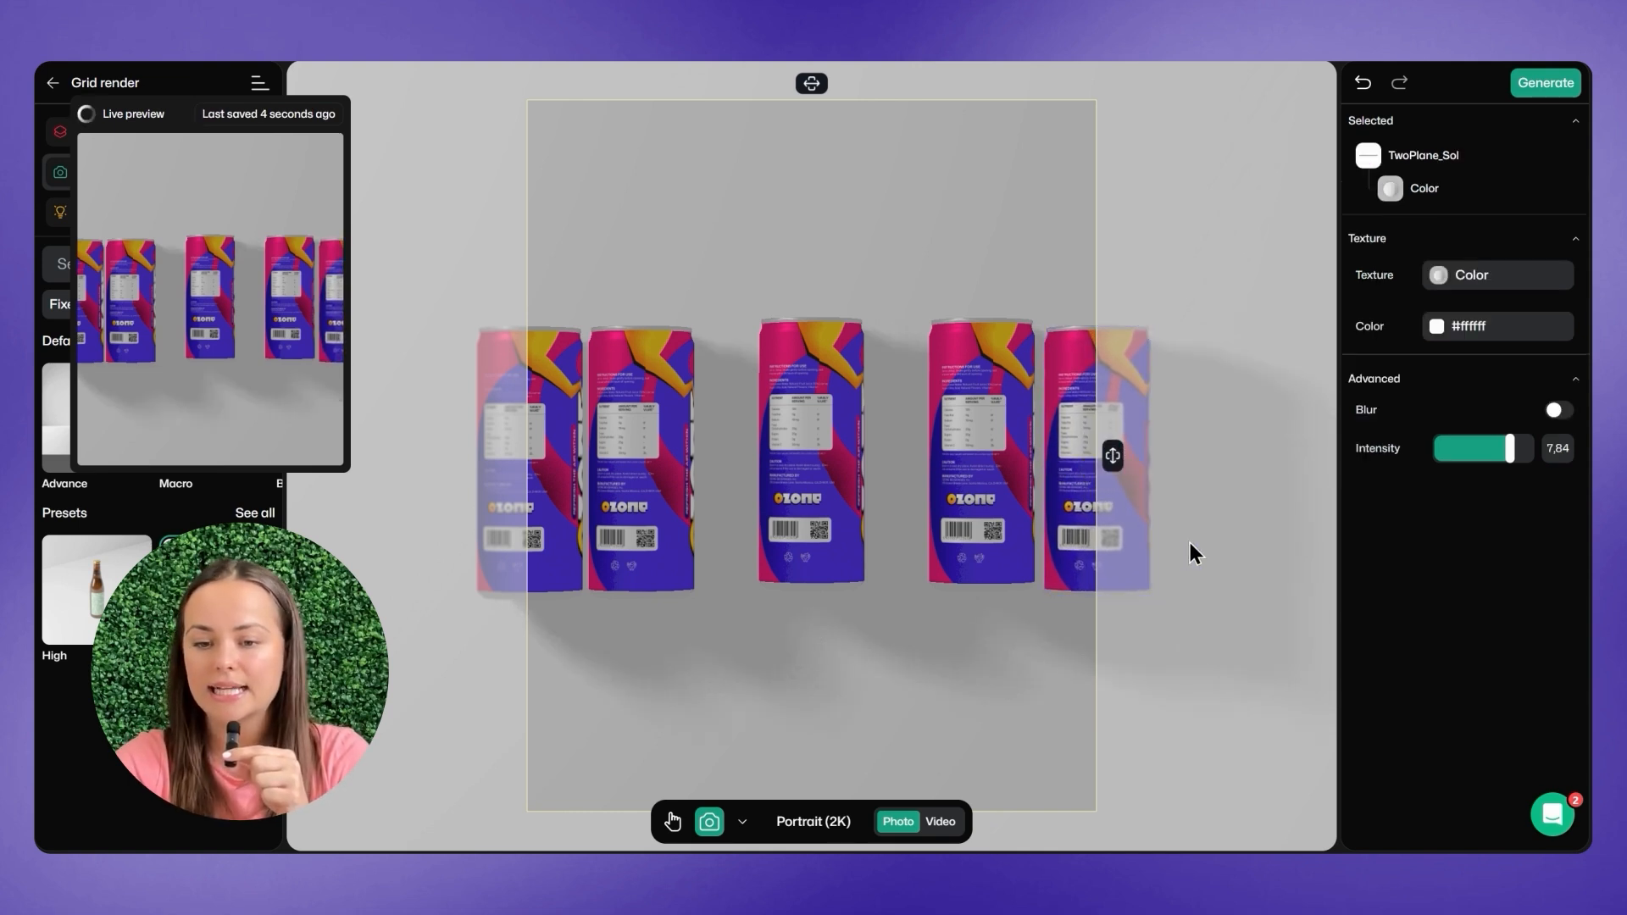
# Select all five cans, align them on one straight line across the frame and distribute them horizontally.
pyautogui.click(1125, 406)
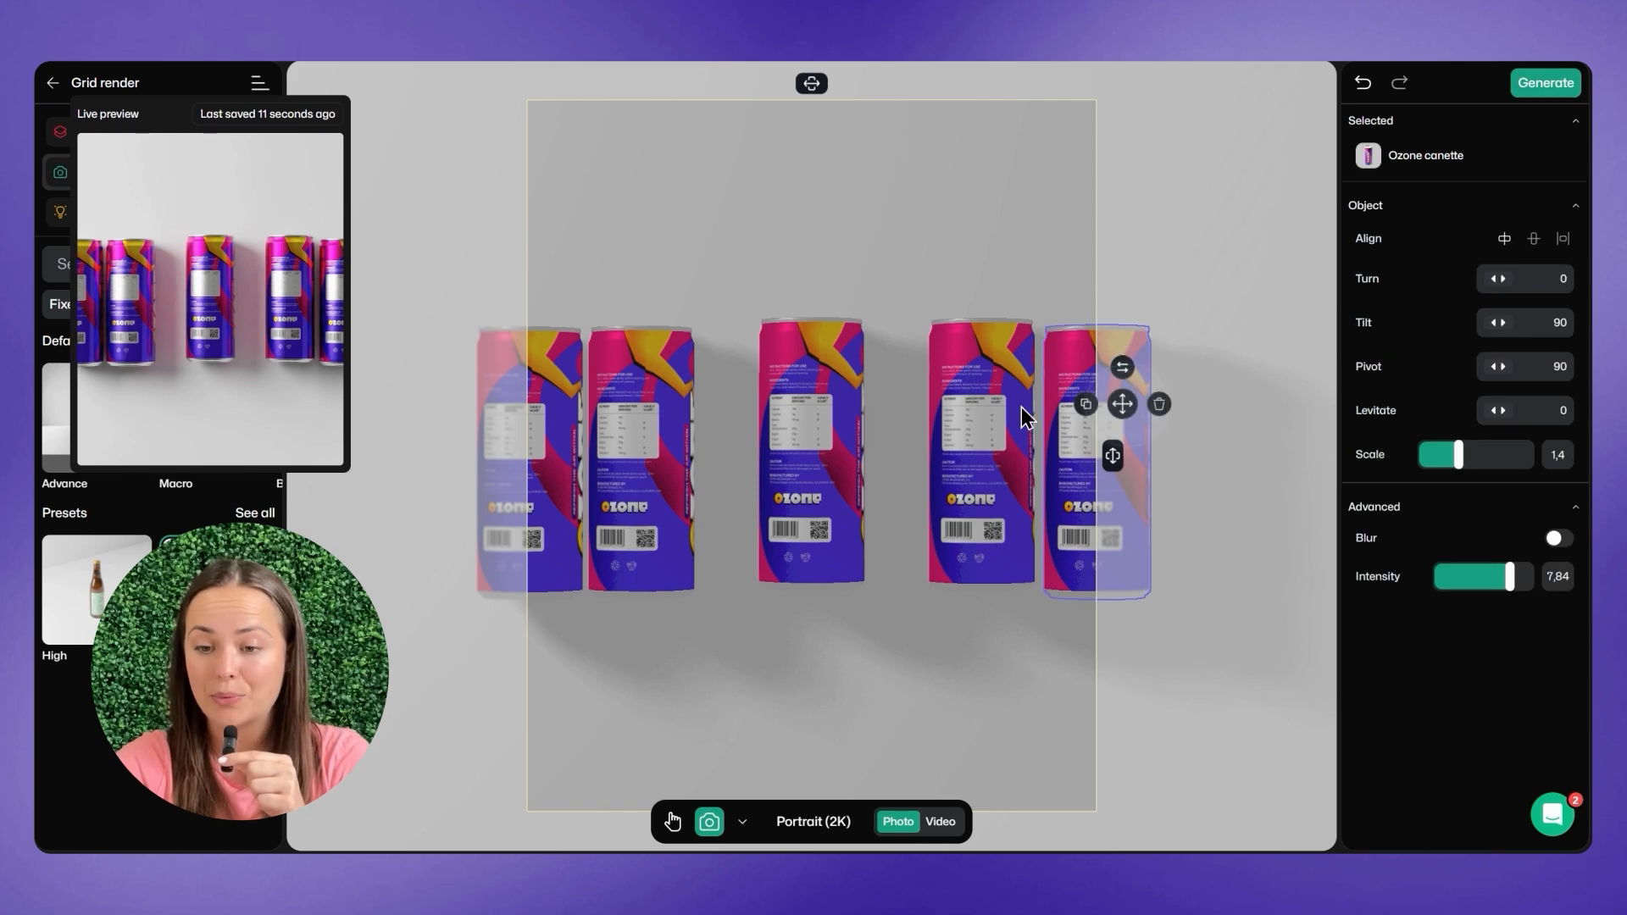
pyautogui.keyDown('shift'); pyautogui.click(1005, 403); pyautogui.keyUp('shift')
pyautogui.keyDown('shift'); pyautogui.click(833, 438); pyautogui.keyUp('shift')
pyautogui.keyDown('shift'); pyautogui.click(661, 466); pyautogui.keyUp('shift')
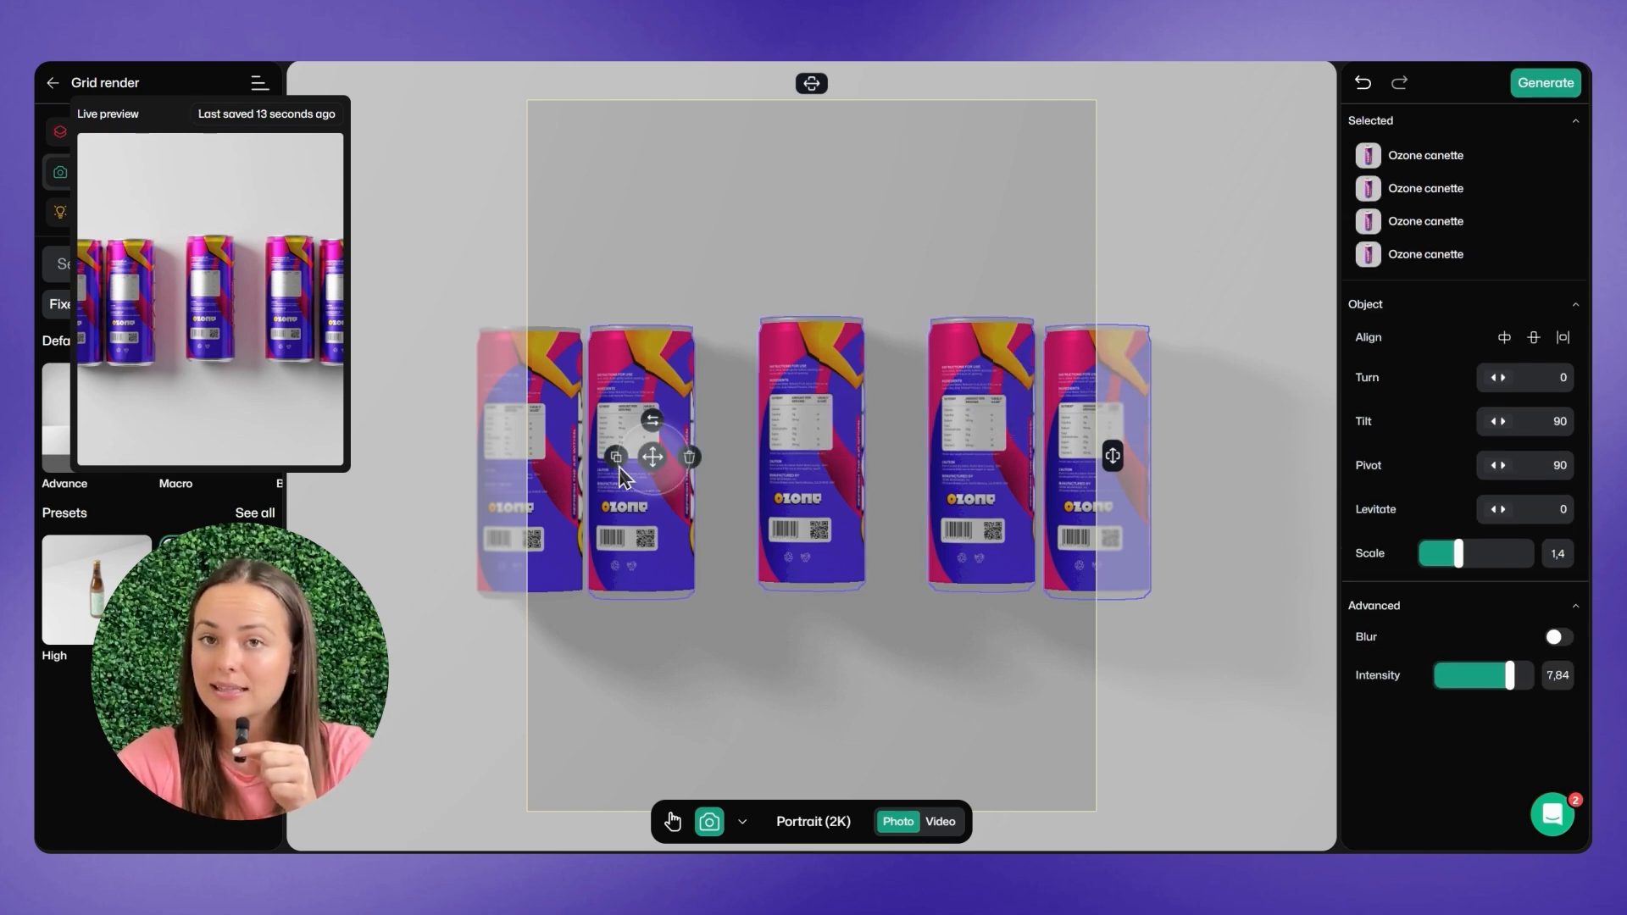
pyautogui.keyDown('shift'); pyautogui.click(572, 481); pyautogui.keyUp('shift')
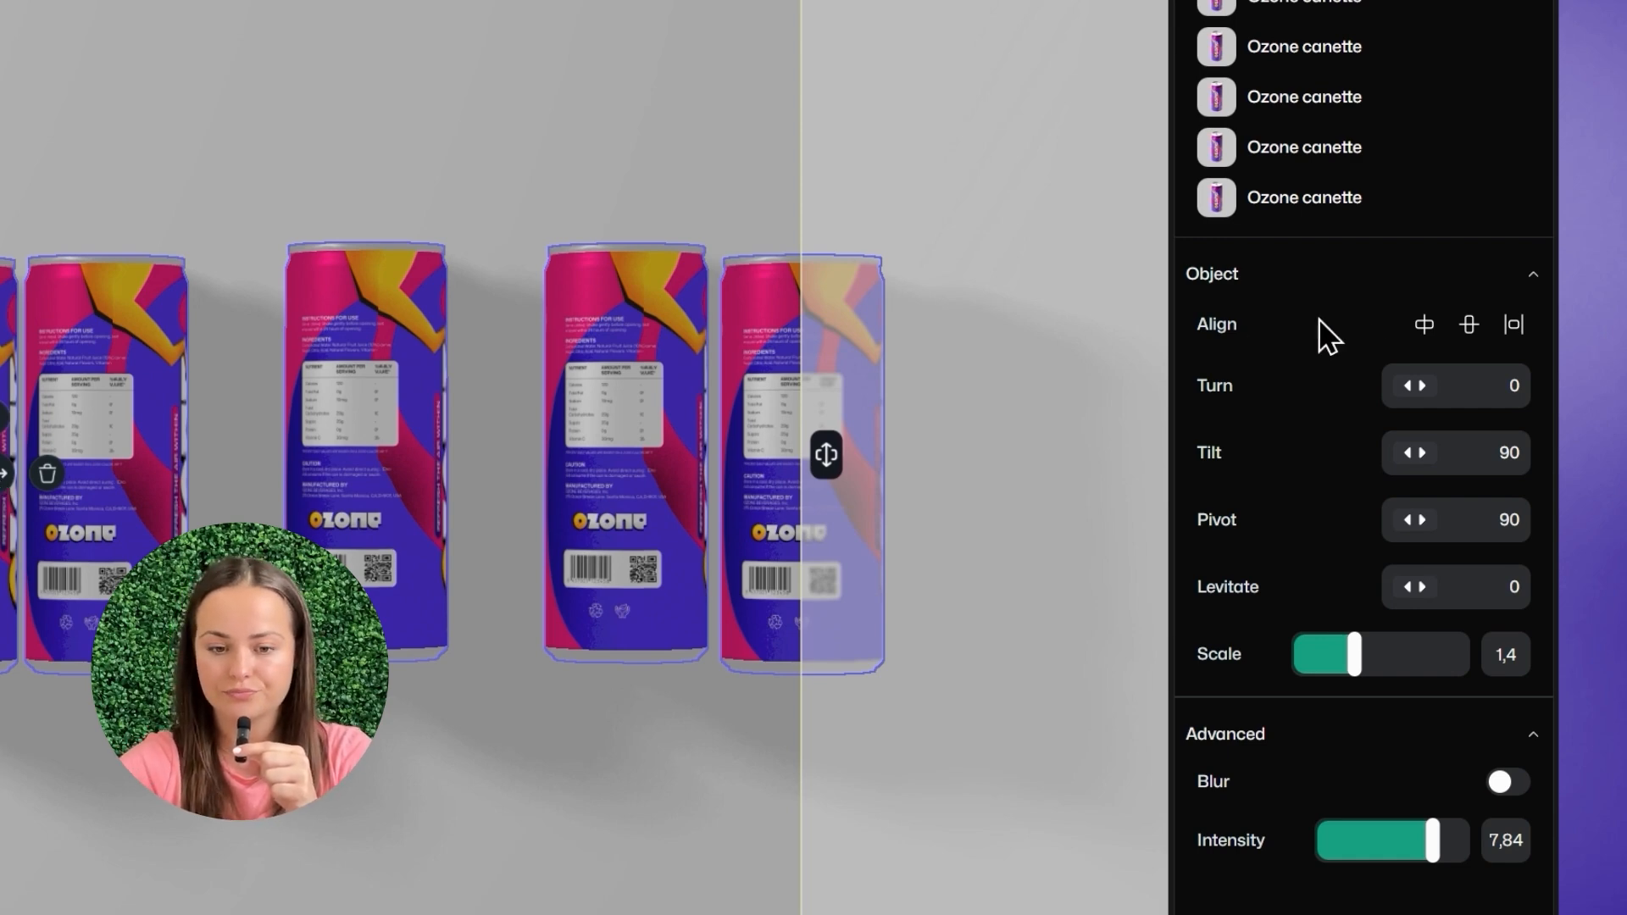
pyautogui.click(1466, 328)
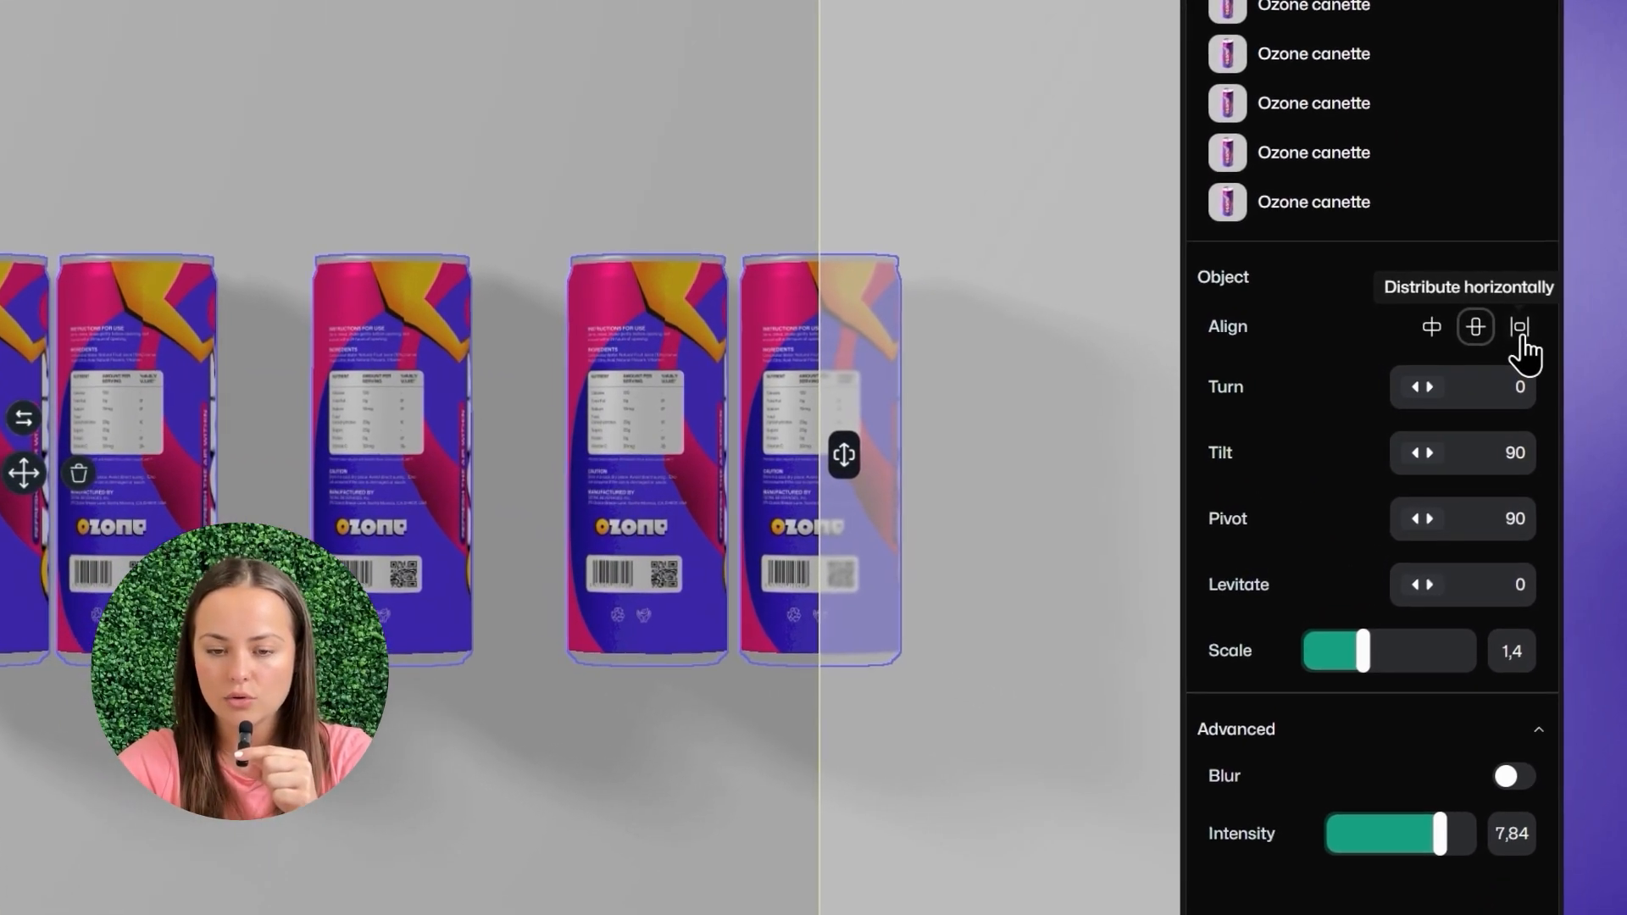
pyautogui.click(1520, 331)
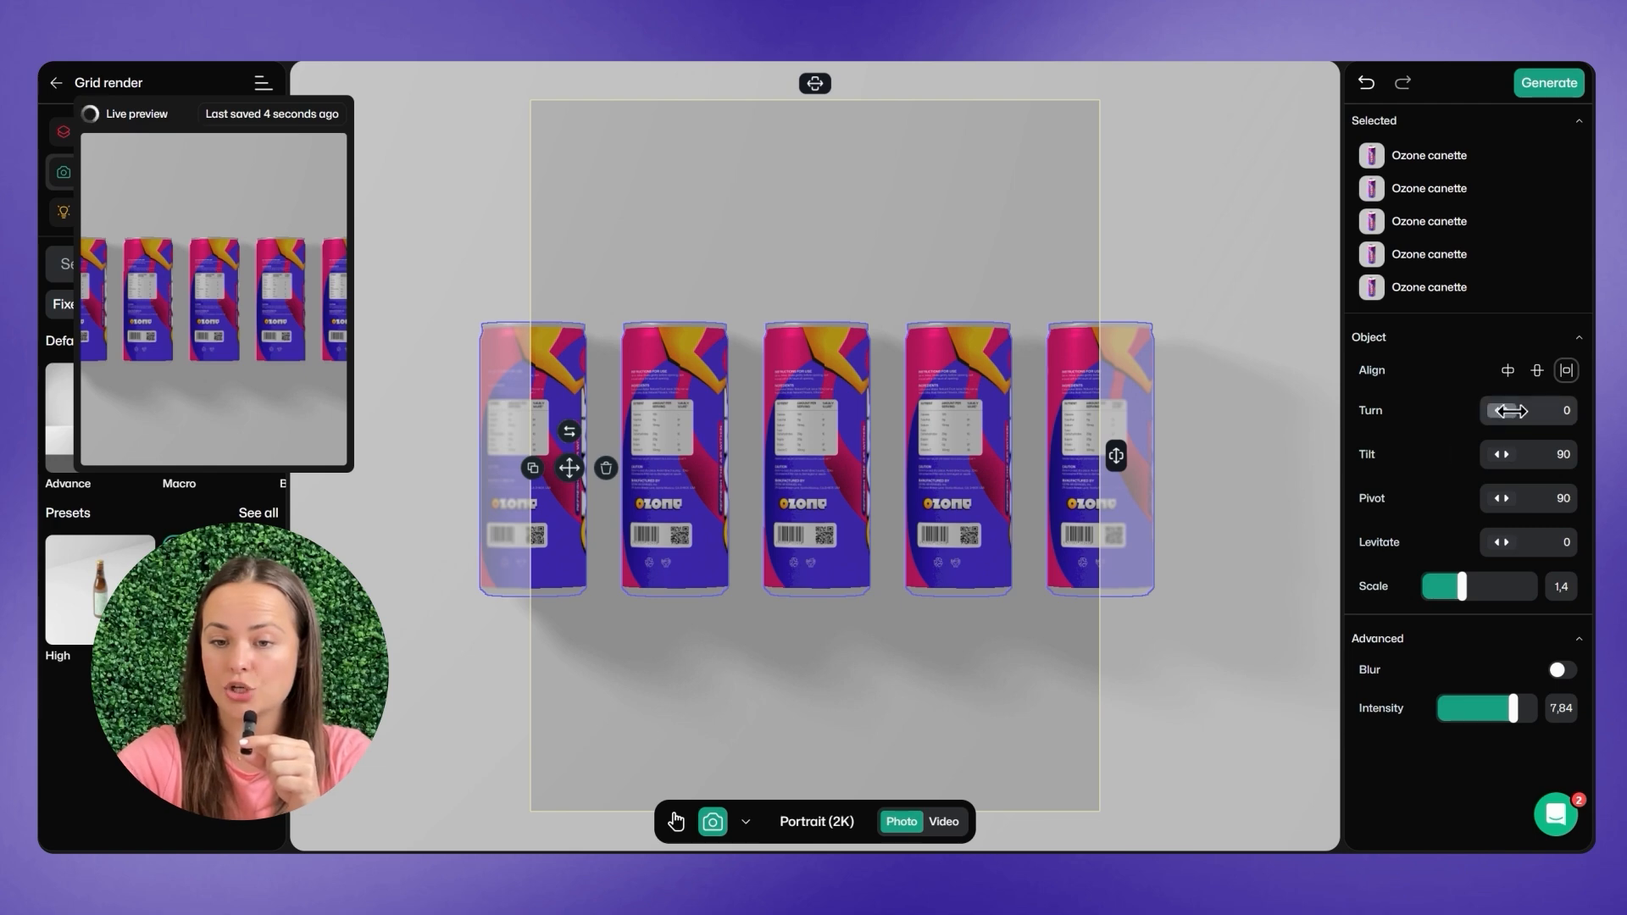
# Turn all five selected cans to -90 so their front labels face the camera, then deselect them.
pyautogui.moveTo(1511, 411); pyautogui.dragTo(908, 447)
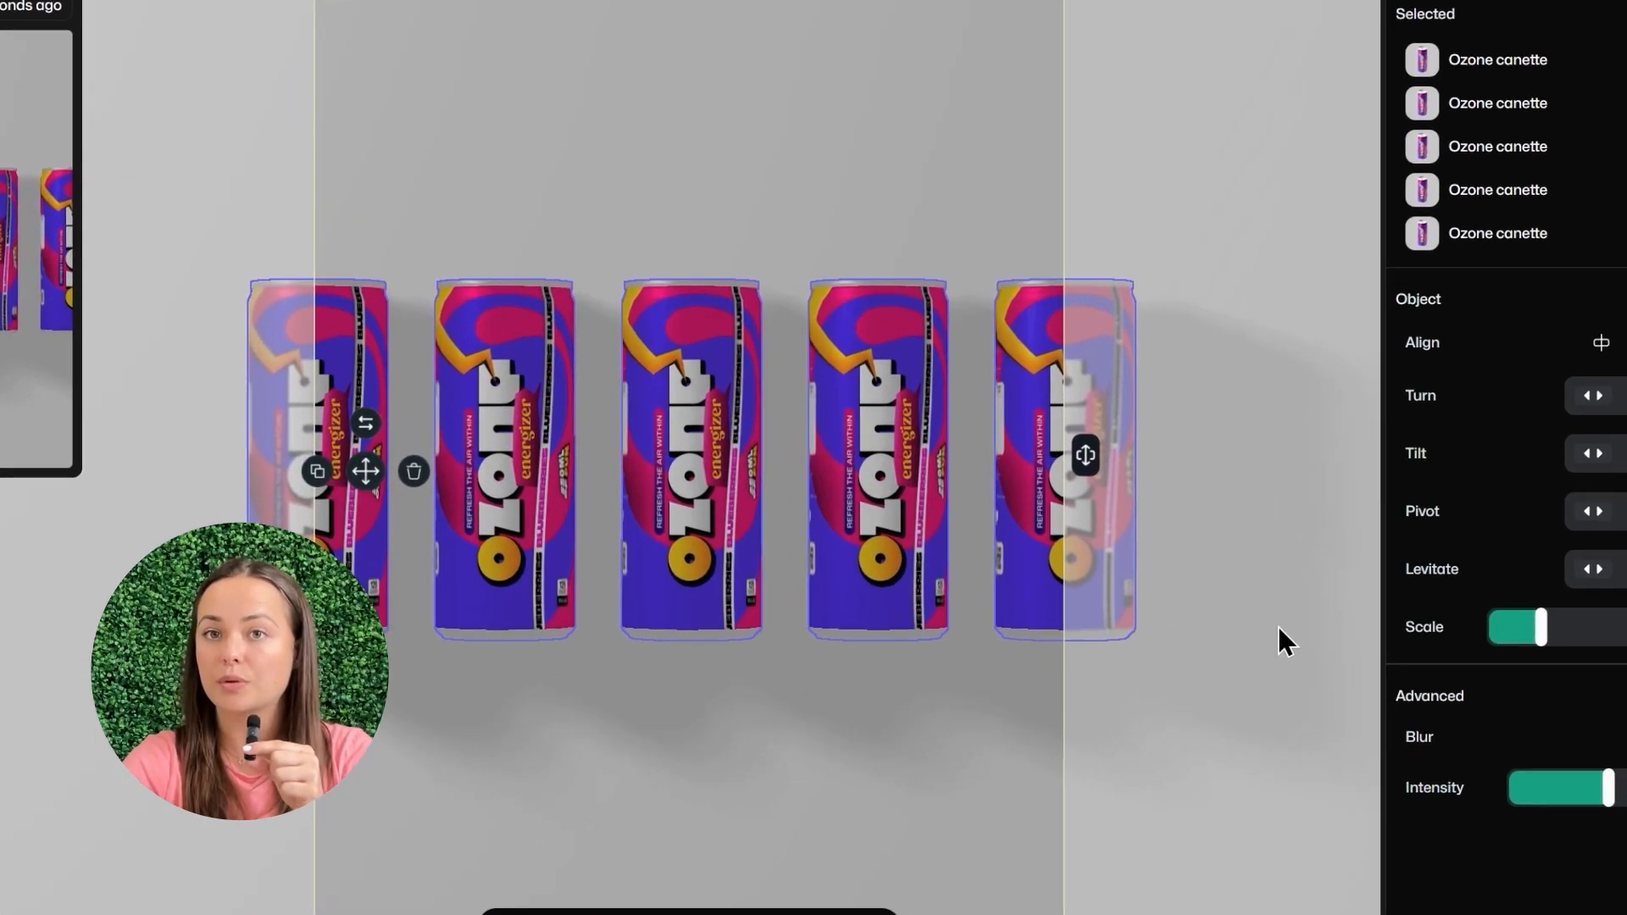
pyautogui.click(1266, 597)
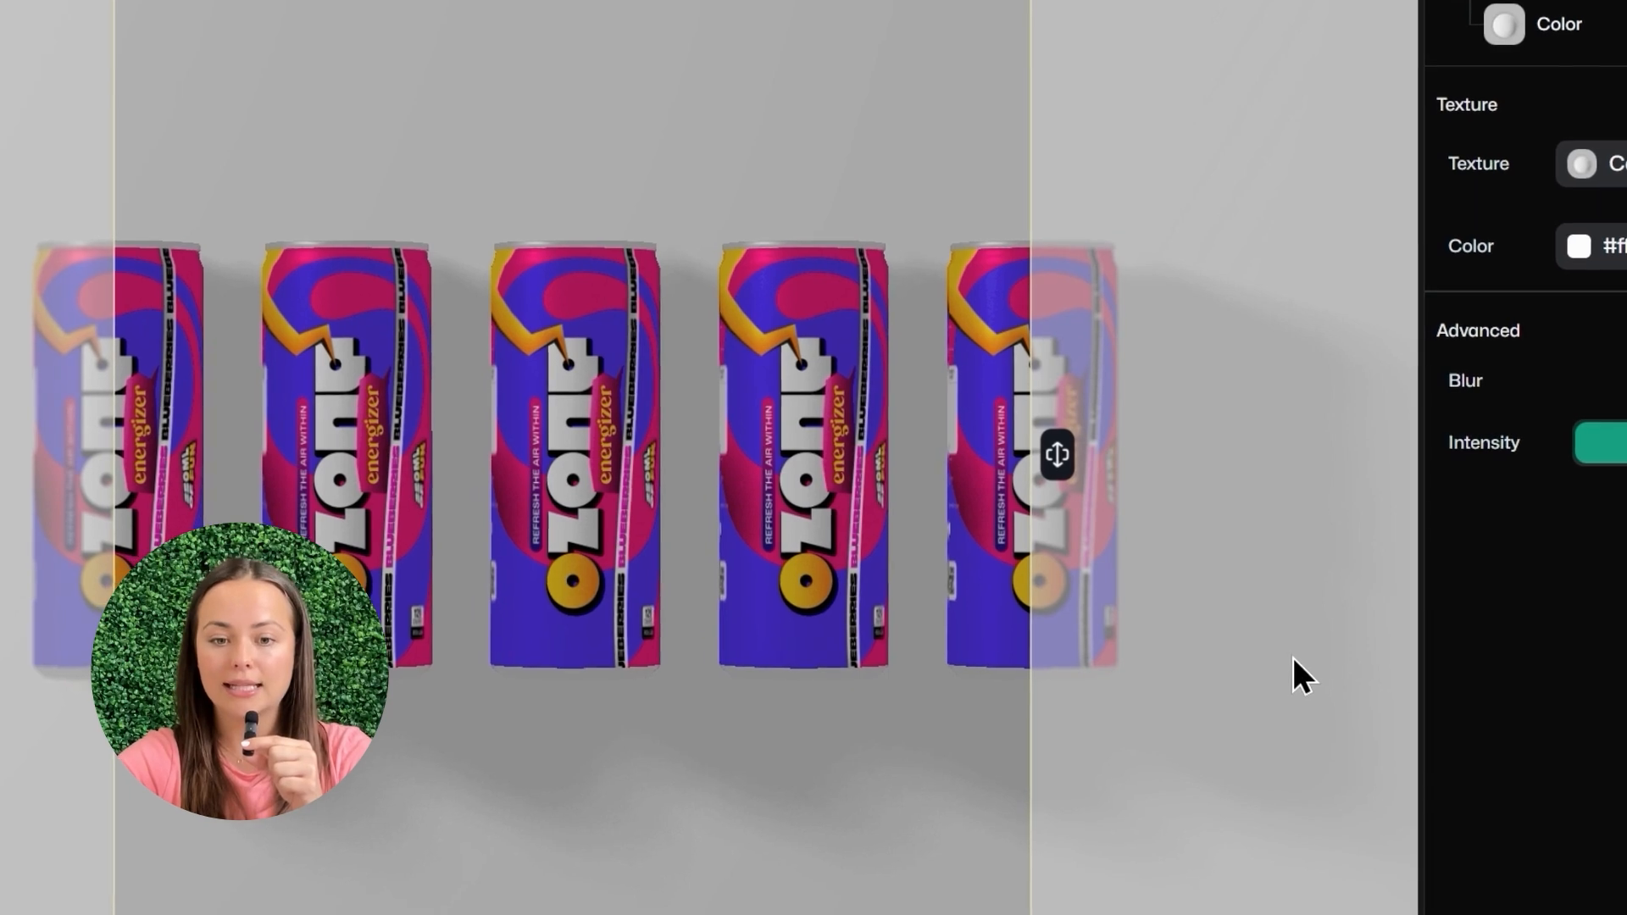
# Duplicate each of the five cans upward to build a second row directly above the existing one.
pyautogui.click(1024, 528)
pyautogui.moveTo(975, 523); pyautogui.dragTo(983, 81)
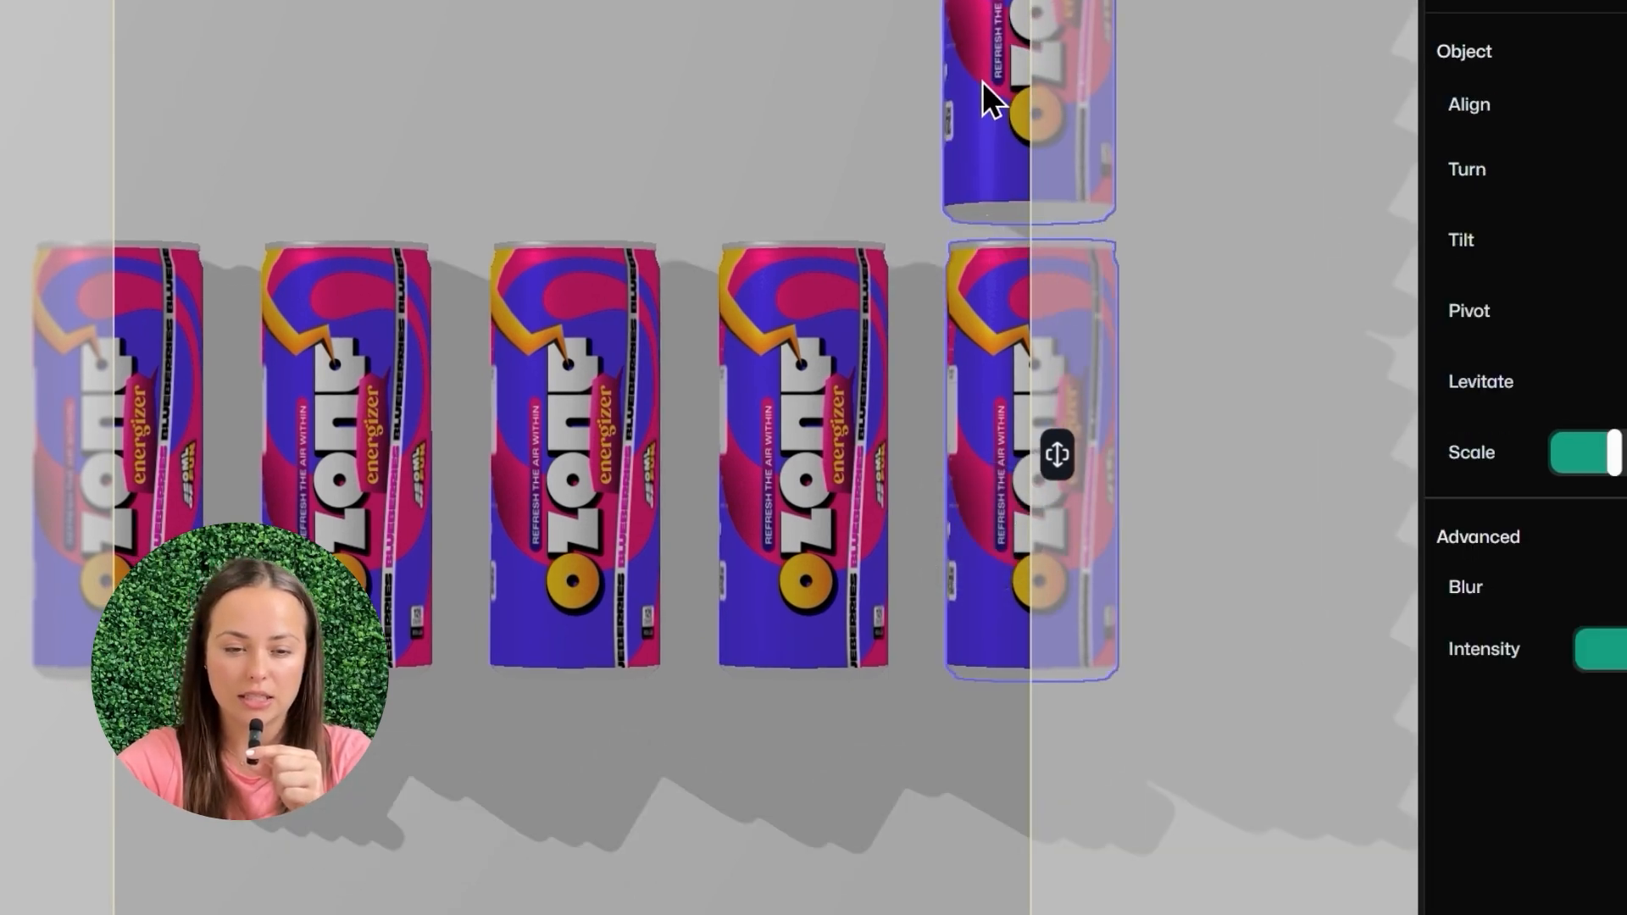
pyautogui.click(783, 364)
pyautogui.moveTo(728, 368); pyautogui.dragTo(724, 6)
pyautogui.keyDown('alt'); pyautogui.moveTo(557, 381); pyautogui.dragTo(554, 0); pyautogui.keyUp('alt')
pyautogui.keyDown('alt'); pyautogui.moveTo(290, 458); pyautogui.dragTo(297, 5); pyautogui.keyUp('alt')
pyautogui.click(84, 439)
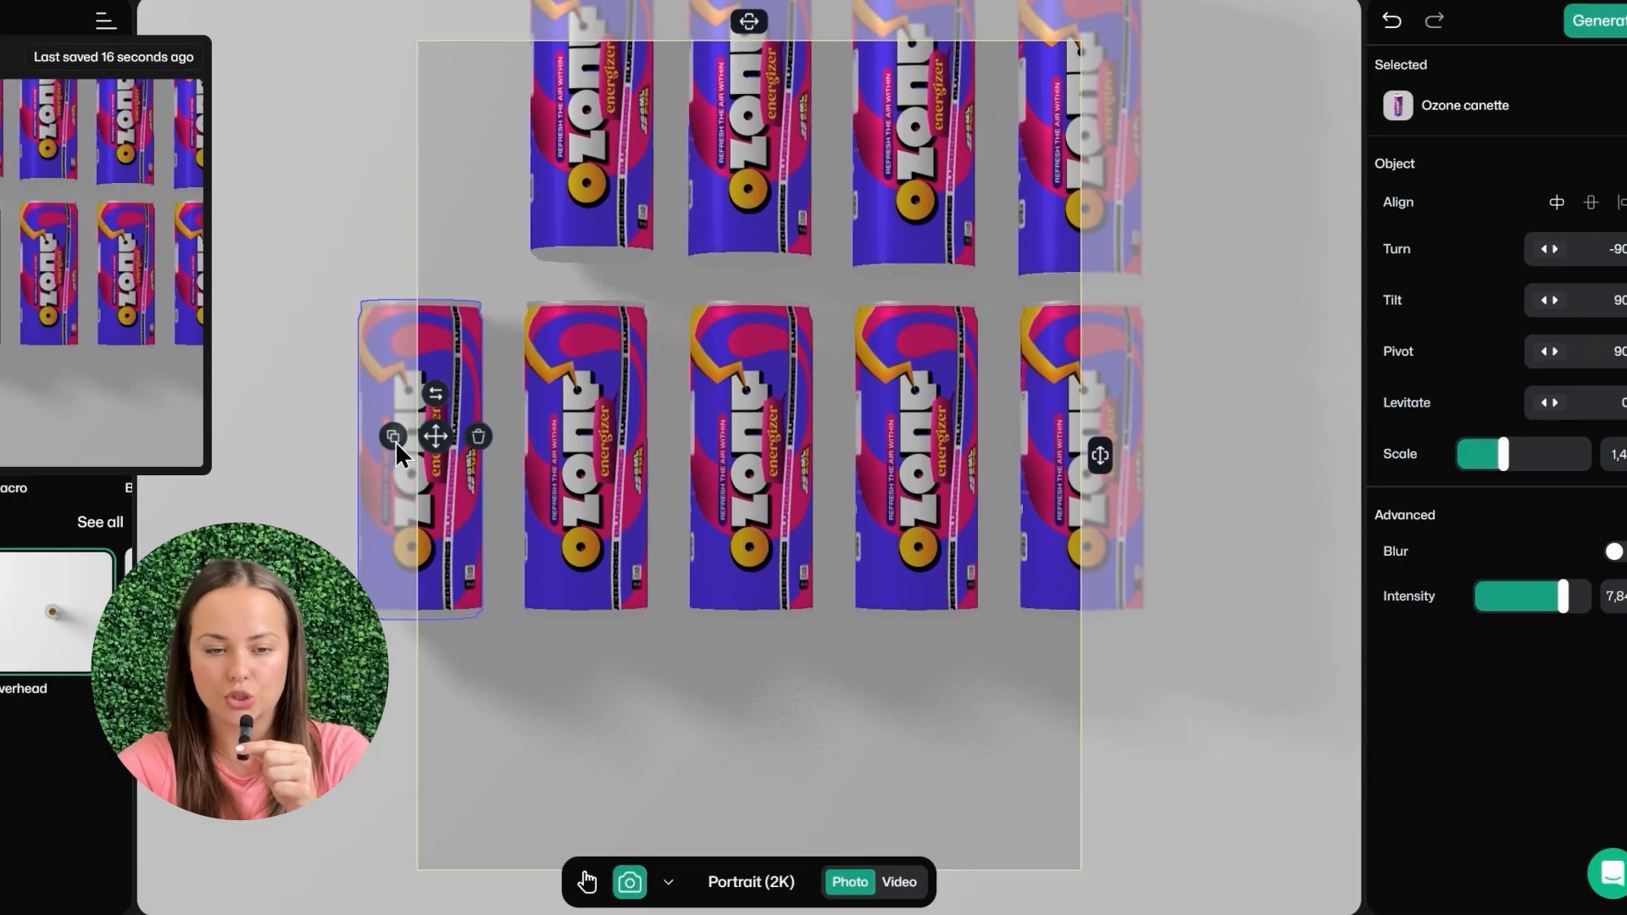
pyautogui.keyDown('alt'); pyautogui.moveTo(84, 439); pyautogui.dragTo(83, 0); pyautogui.keyUp('alt')
# Select all five cans of the upper row, align them on one straight line and distribute them horizontally.
pyautogui.keyDown('shift'); pyautogui.click(651, 212); pyautogui.keyUp('shift')
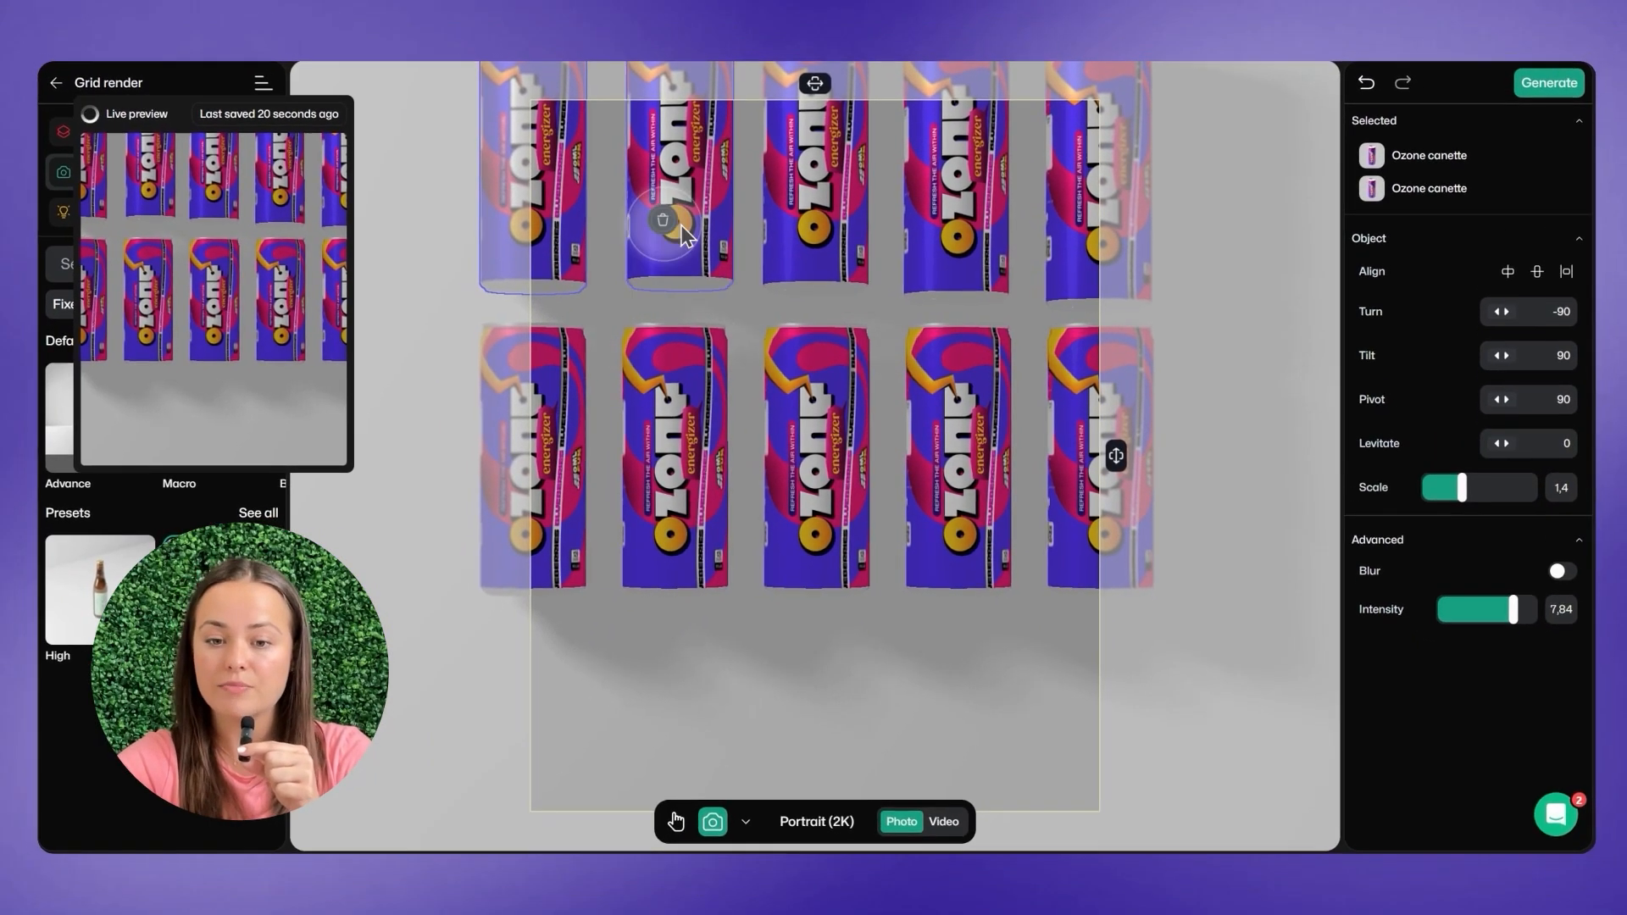
pyautogui.keyDown('shift'); pyautogui.click(794, 229); pyautogui.keyUp('shift')
pyautogui.keyDown('shift'); pyautogui.click(966, 203); pyautogui.keyUp('shift')
pyautogui.keyDown('shift'); pyautogui.click(1080, 263); pyautogui.keyUp('shift')
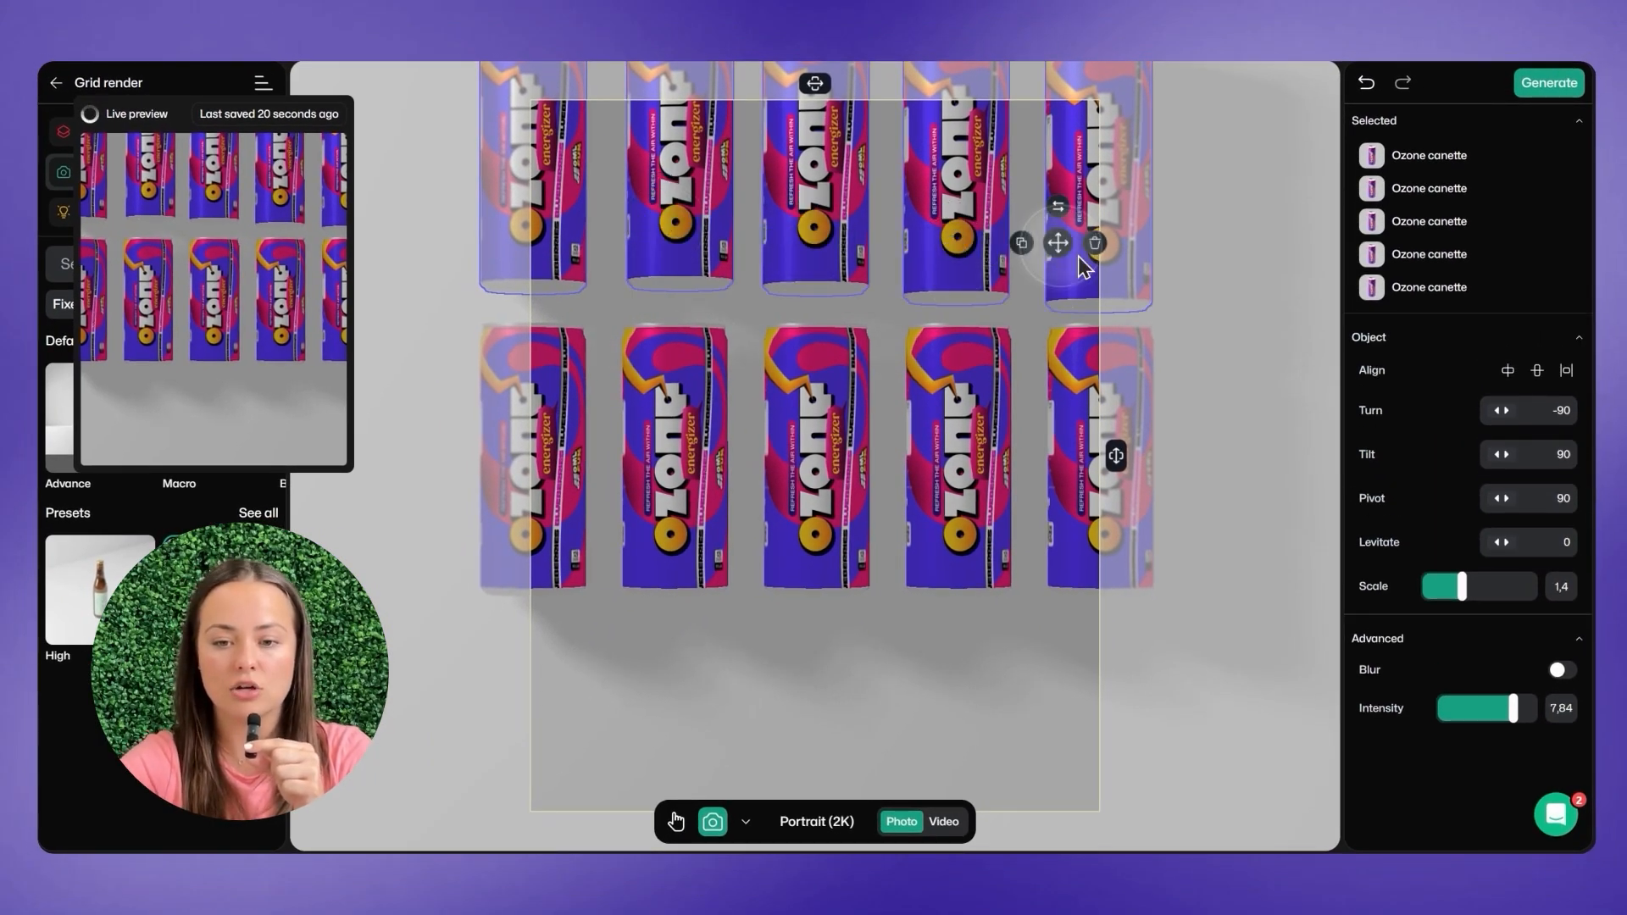
pyautogui.click(1537, 377)
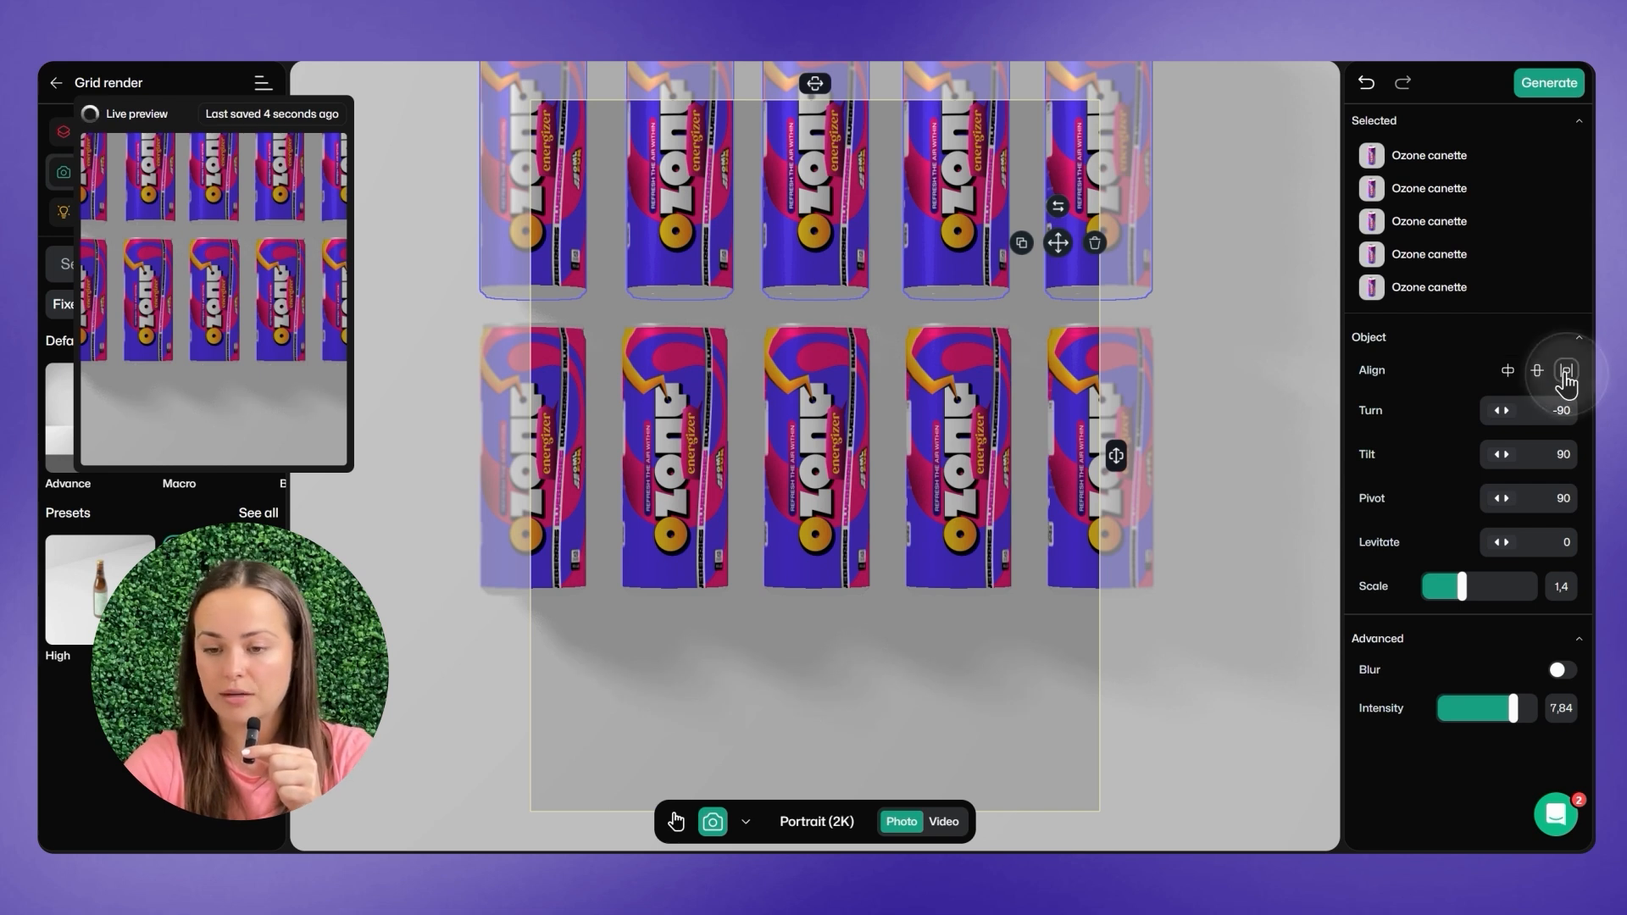
pyautogui.click(1566, 372)
# Duplicate the two rightmost cans of the lower row downward to start a third row, nudging both copies slightly lower.
pyautogui.click(1064, 464)
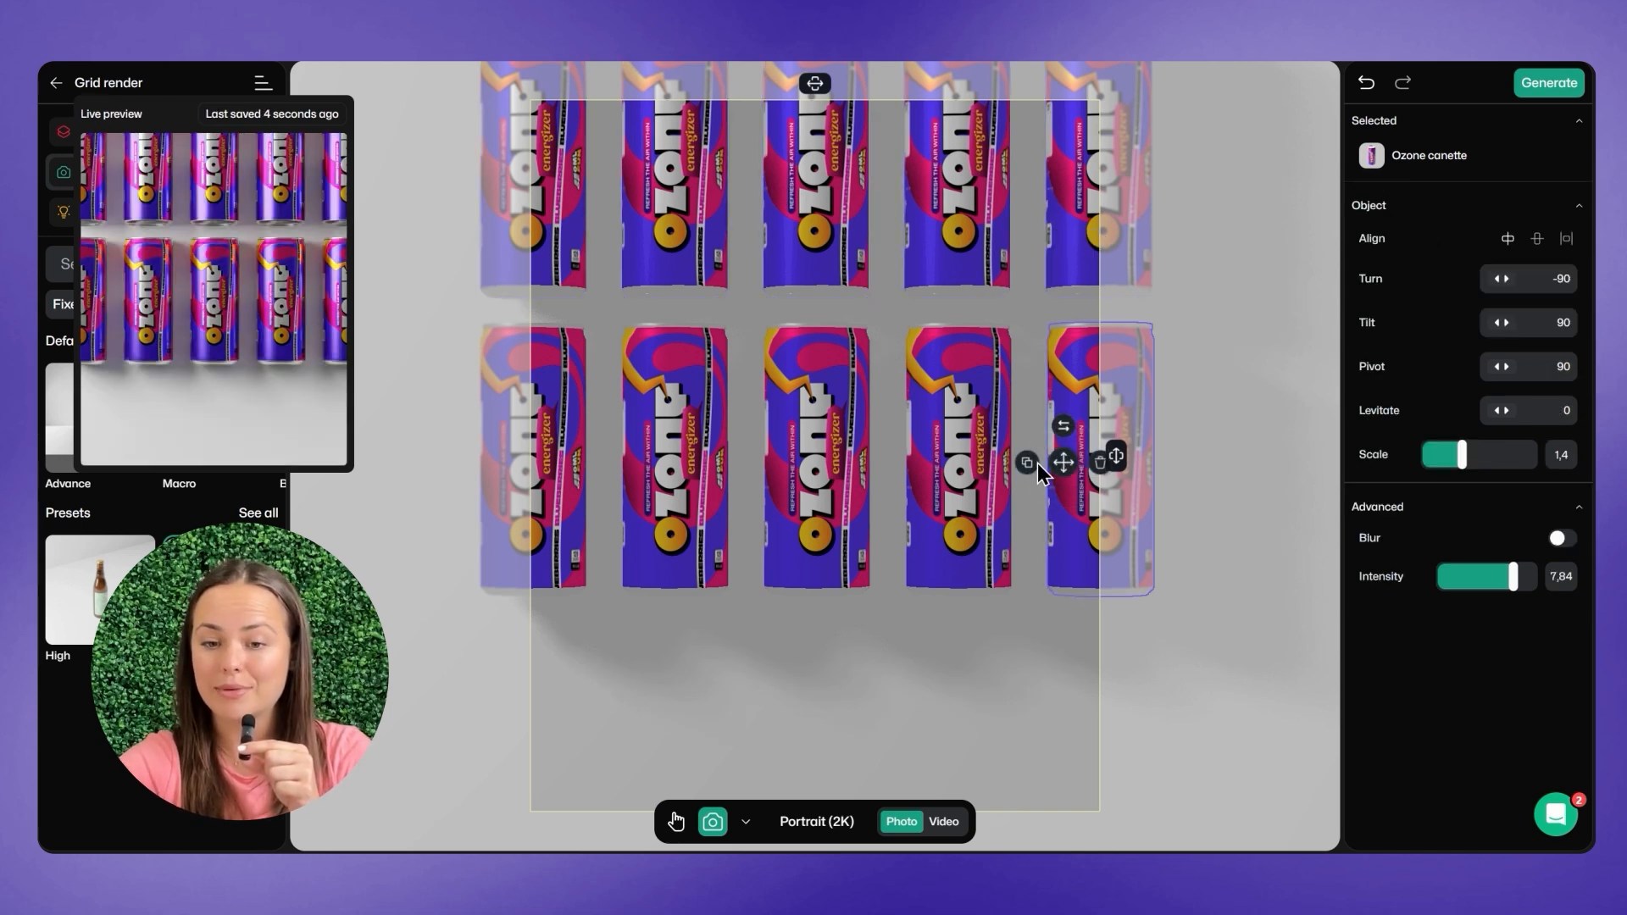
pyautogui.moveTo(1032, 460); pyautogui.dragTo(1034, 745)
pyautogui.click(918, 510)
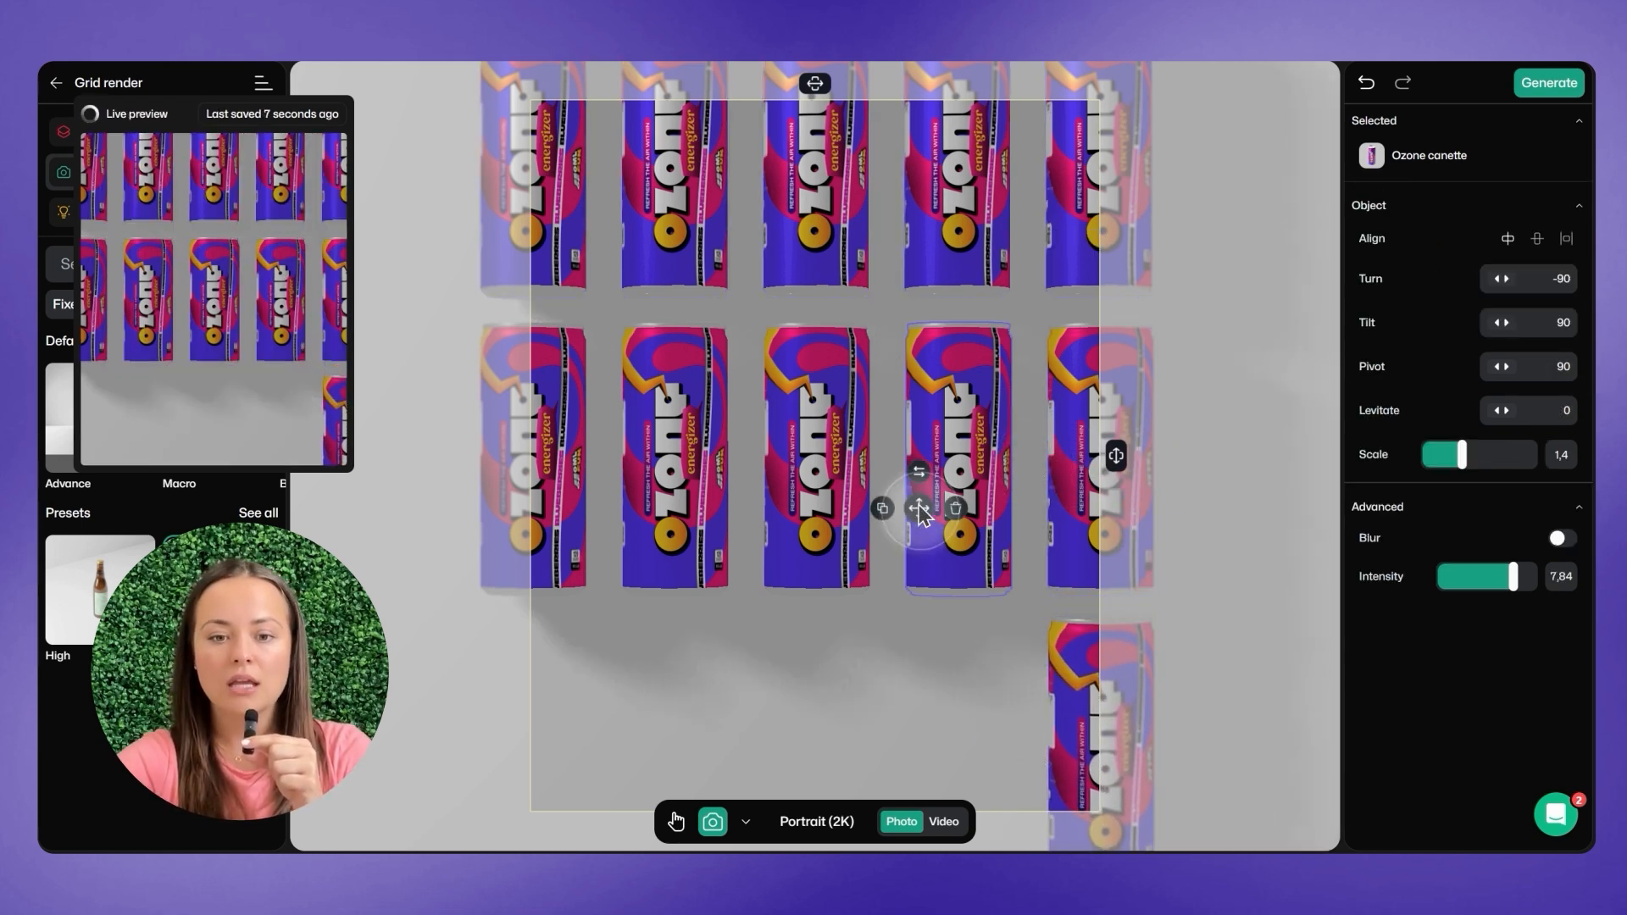
pyautogui.moveTo(884, 508); pyautogui.dragTo(890, 793)
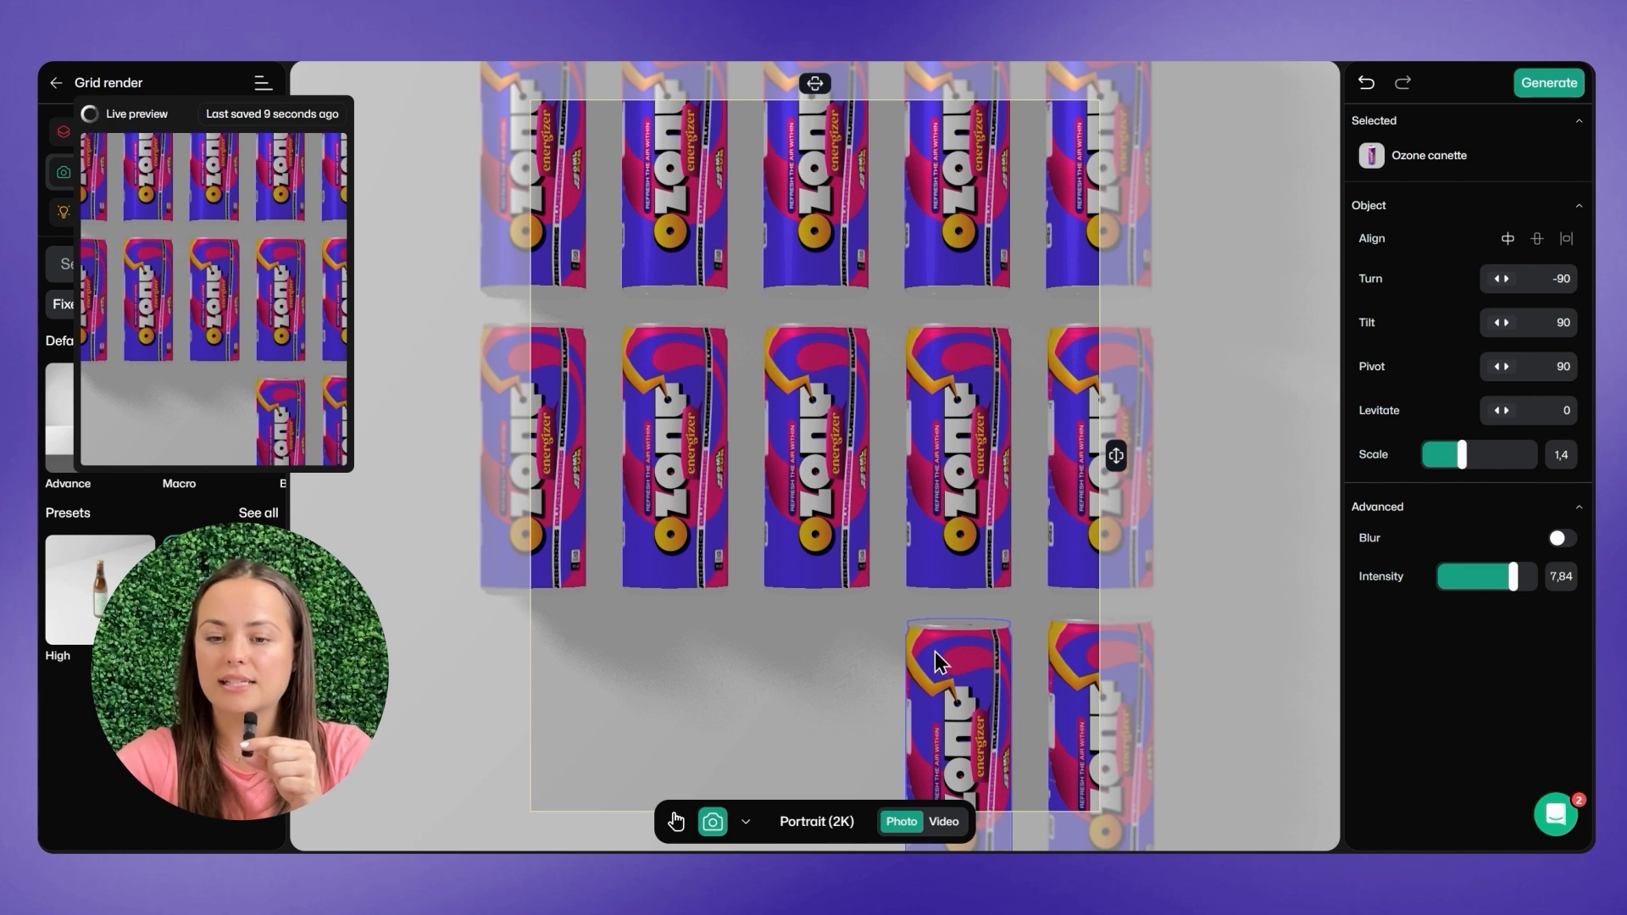
pyautogui.moveTo(934, 650); pyautogui.dragTo(934, 658)
pyautogui.moveTo(1064, 625); pyautogui.dragTo(1065, 633)
# Duplicate the remaining three cans of the middle row downward to complete the bottom row of five.
pyautogui.click(848, 556)
pyautogui.moveTo(812, 555); pyautogui.dragTo(791, 801)
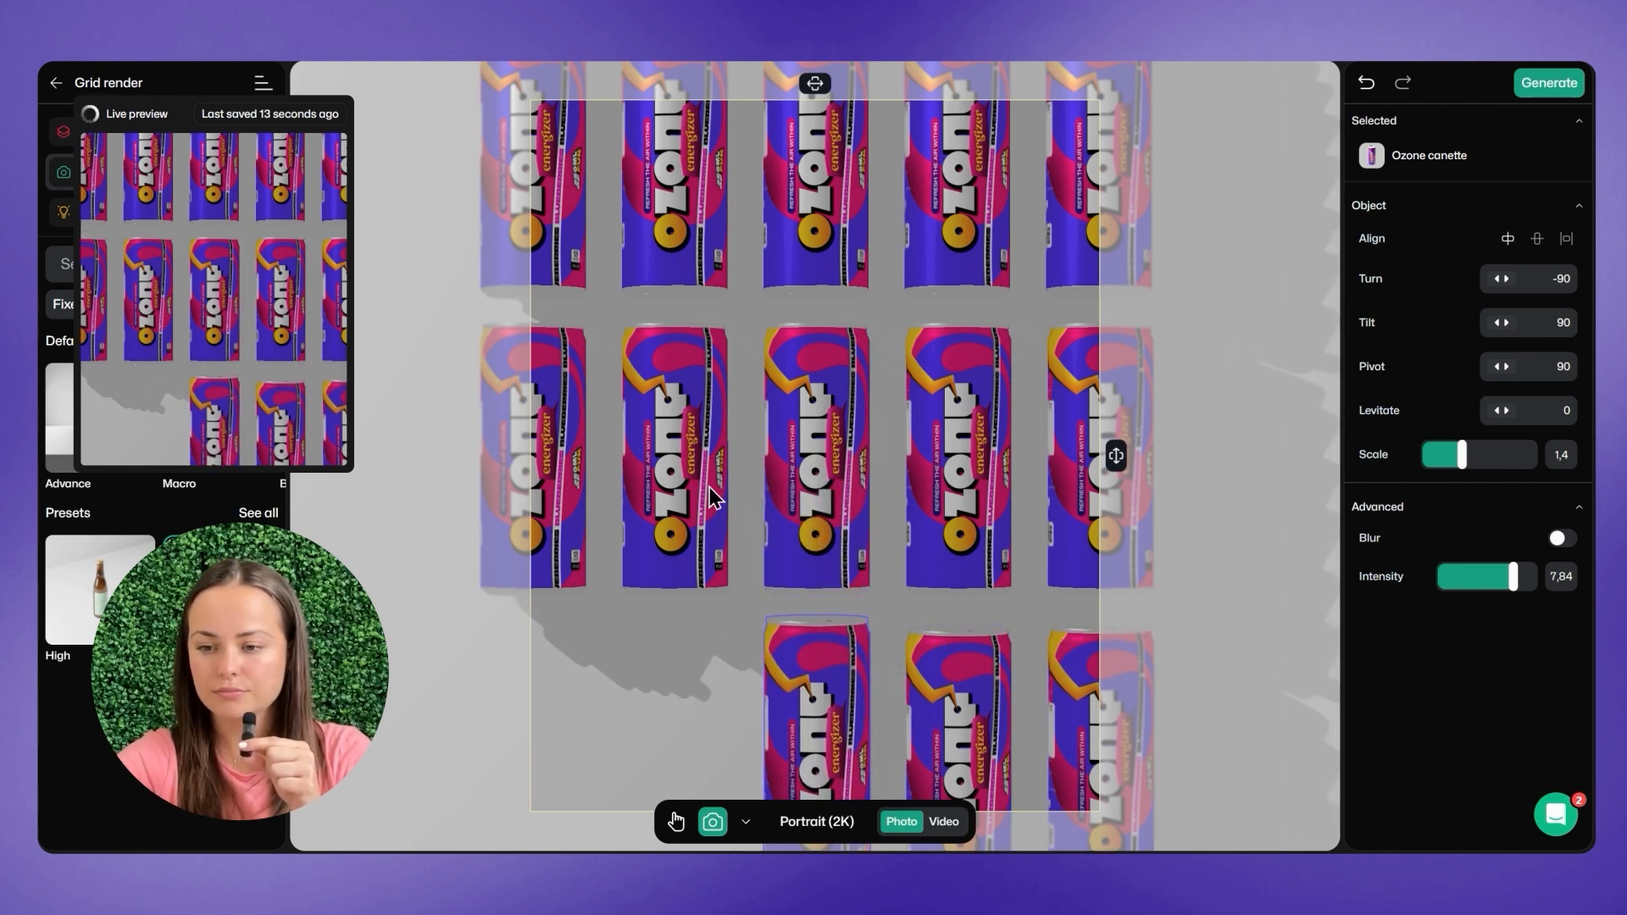
pyautogui.click(715, 498)
pyautogui.moveTo(670, 506); pyautogui.dragTo(655, 783)
pyautogui.click(534, 500)
pyautogui.moveTo(508, 471); pyautogui.dragTo(500, 776)
# Select the five bottom-row cans, align them on one straight line, distribute them horizontally and deselect them.
pyautogui.keyDown('shift'); pyautogui.click(669, 703); pyautogui.keyUp('shift')
pyautogui.keyDown('shift'); pyautogui.click(796, 702); pyautogui.keyUp('shift')
pyautogui.keyDown('shift'); pyautogui.click(941, 687); pyautogui.keyUp('shift')
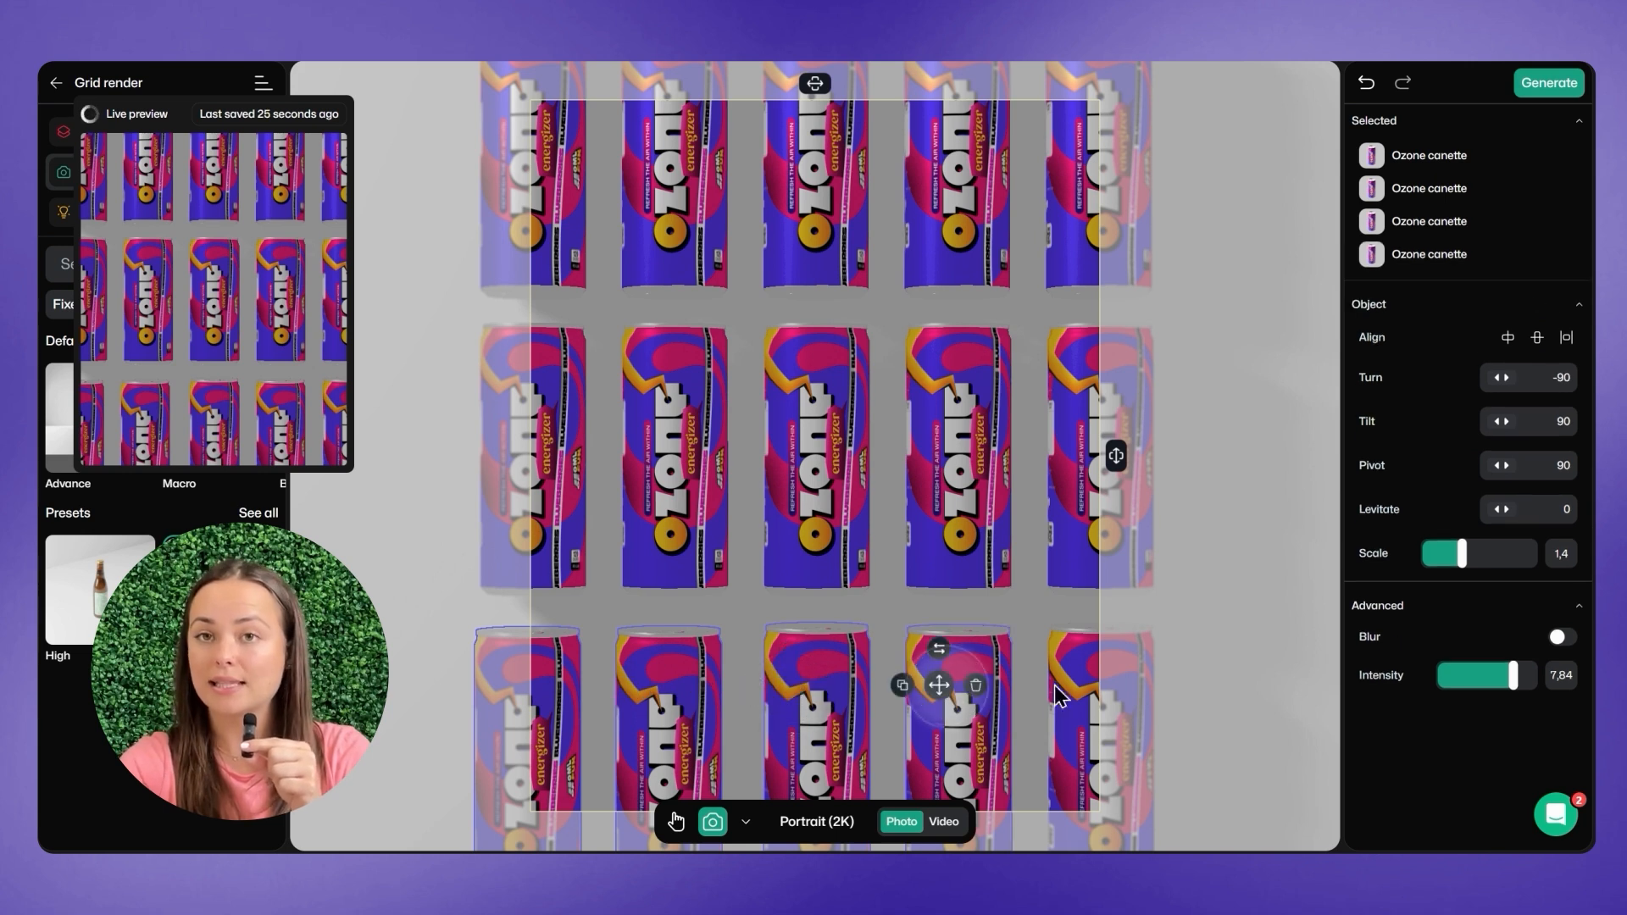
pyautogui.keyDown('shift'); pyautogui.click(1062, 697); pyautogui.keyUp('shift')
pyautogui.click(1566, 370)
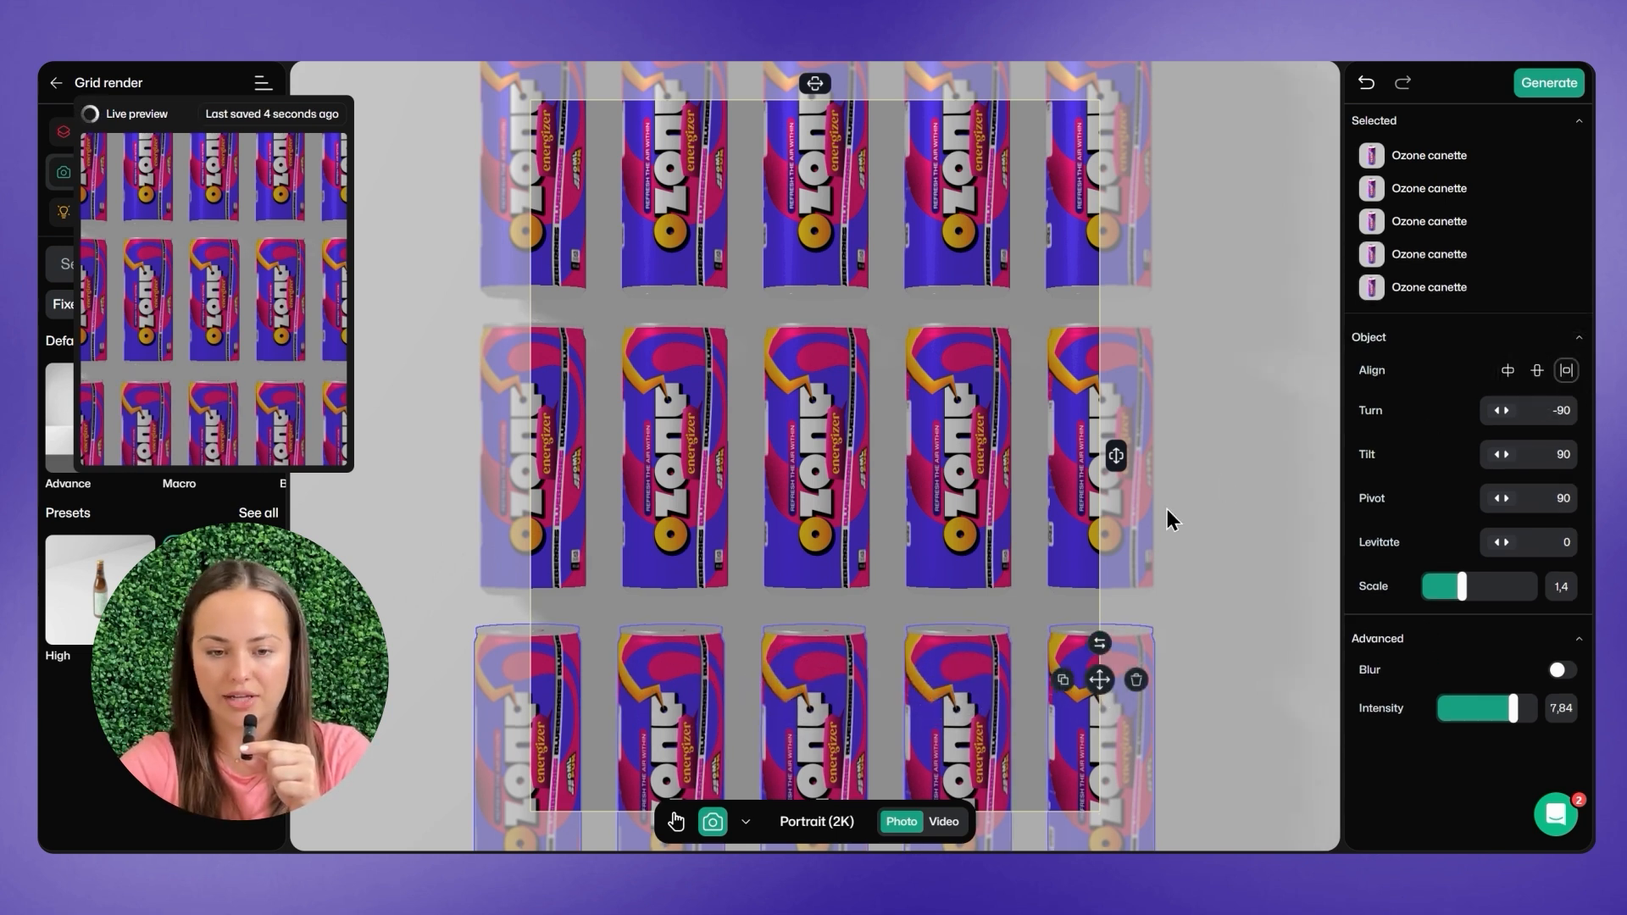
pyautogui.click(1057, 302)
# Select all fifteen cans across the three rows, centre the whole grid horizontally in the frame and deselect it.
pyautogui.click(1089, 212)
pyautogui.keyDown('shift'); pyautogui.click(955, 217); pyautogui.keyUp('shift')
pyautogui.keyDown('shift'); pyautogui.click(836, 218); pyautogui.keyUp('shift')
pyautogui.keyDown('shift'); pyautogui.click(691, 228); pyautogui.keyUp('shift')
pyautogui.keyDown('shift'); pyautogui.click(566, 231); pyautogui.keyUp('shift')
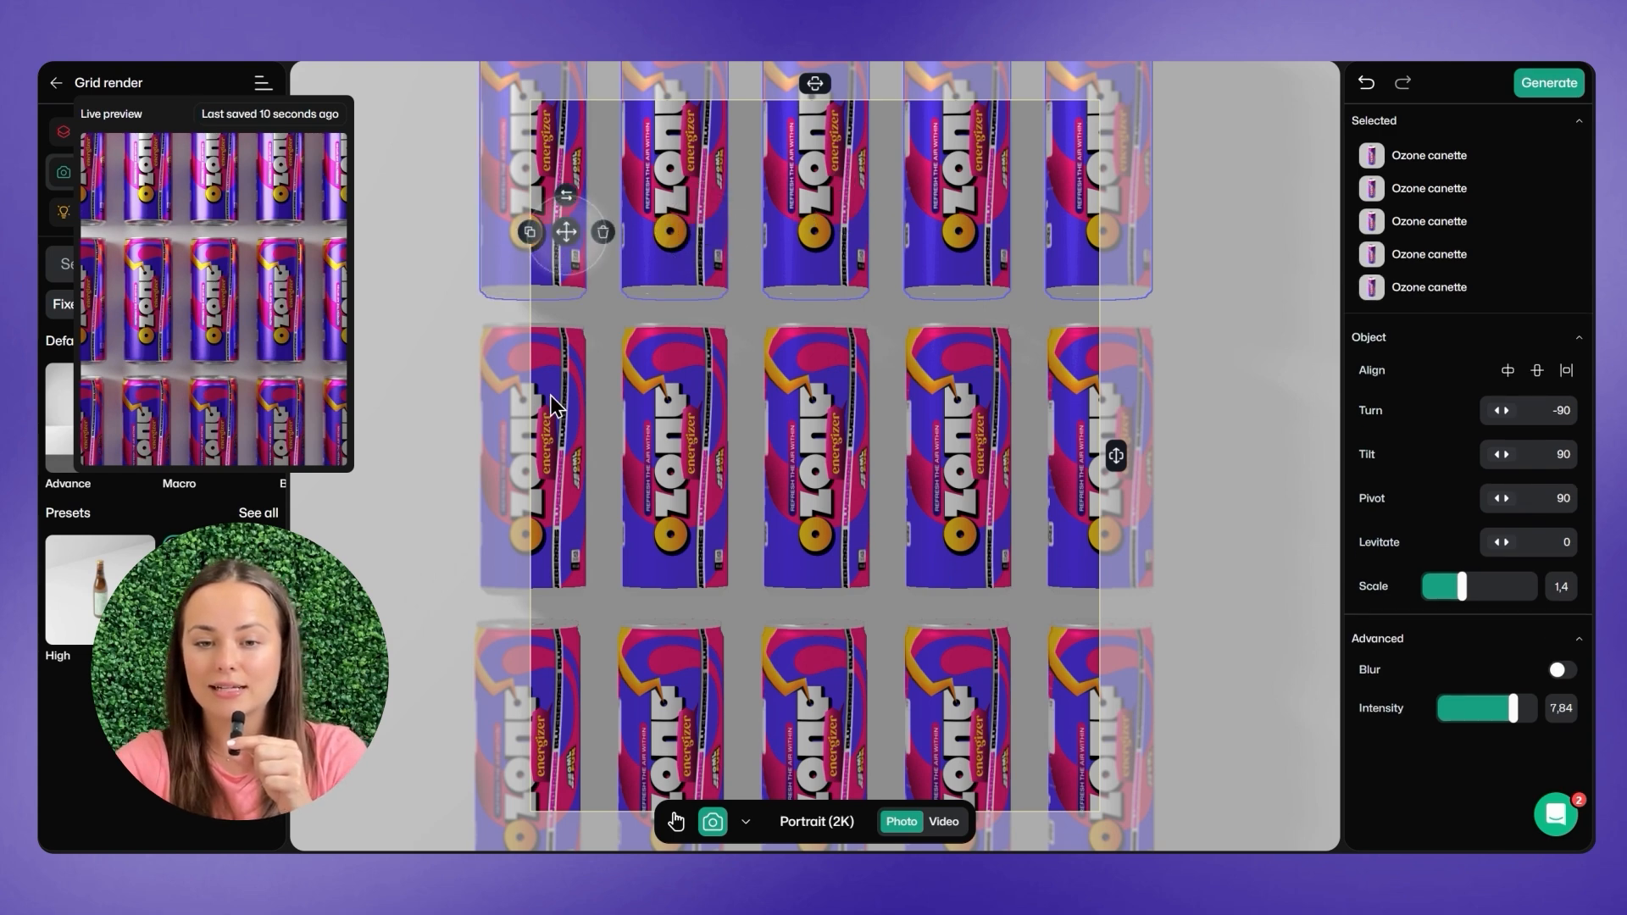
pyautogui.keyDown('shift'); pyautogui.click(555, 405); pyautogui.keyUp('shift')
pyautogui.keyDown('shift'); pyautogui.click(676, 407); pyautogui.keyUp('shift')
pyautogui.keyDown('shift'); pyautogui.click(800, 400); pyautogui.keyUp('shift')
pyautogui.keyDown('shift'); pyautogui.click(944, 398); pyautogui.keyUp('shift')
pyautogui.keyDown('shift'); pyautogui.click(1076, 407); pyautogui.keyUp('shift')
pyautogui.keyDown('shift'); pyautogui.click(1076, 674); pyautogui.keyUp('shift')
pyautogui.keyDown('shift'); pyautogui.click(983, 674); pyautogui.keyUp('shift')
pyautogui.keyDown('shift'); pyautogui.click(816, 687); pyautogui.keyUp('shift')
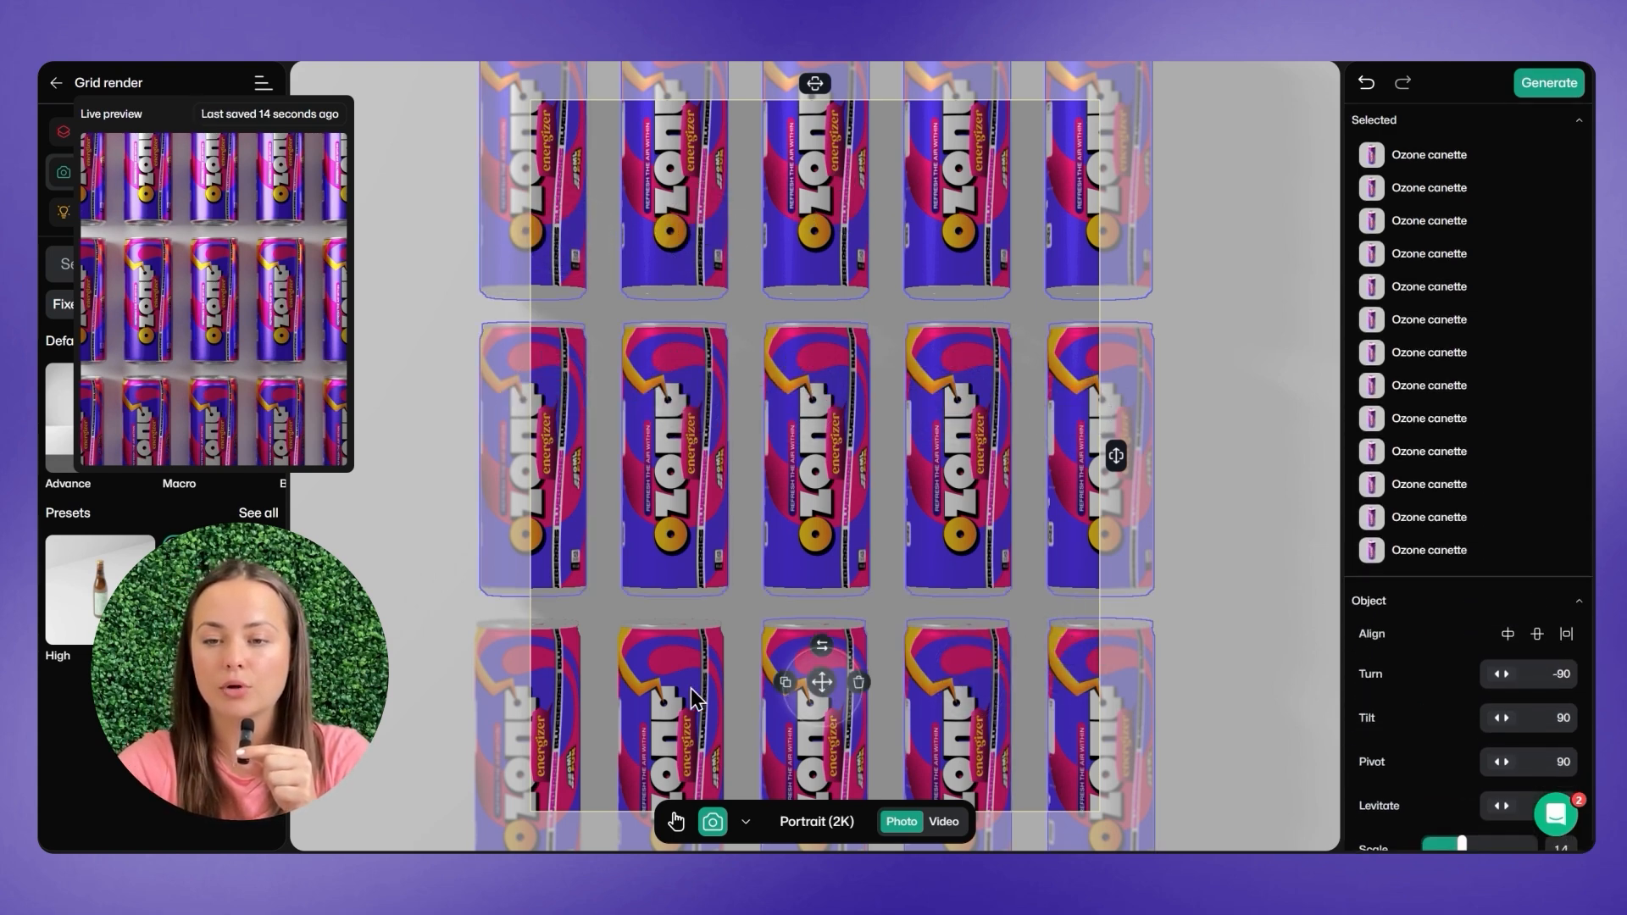
pyautogui.keyDown('shift'); pyautogui.click(693, 699); pyautogui.keyUp('shift')
pyautogui.keyDown('shift'); pyautogui.click(555, 691); pyautogui.keyUp('shift')
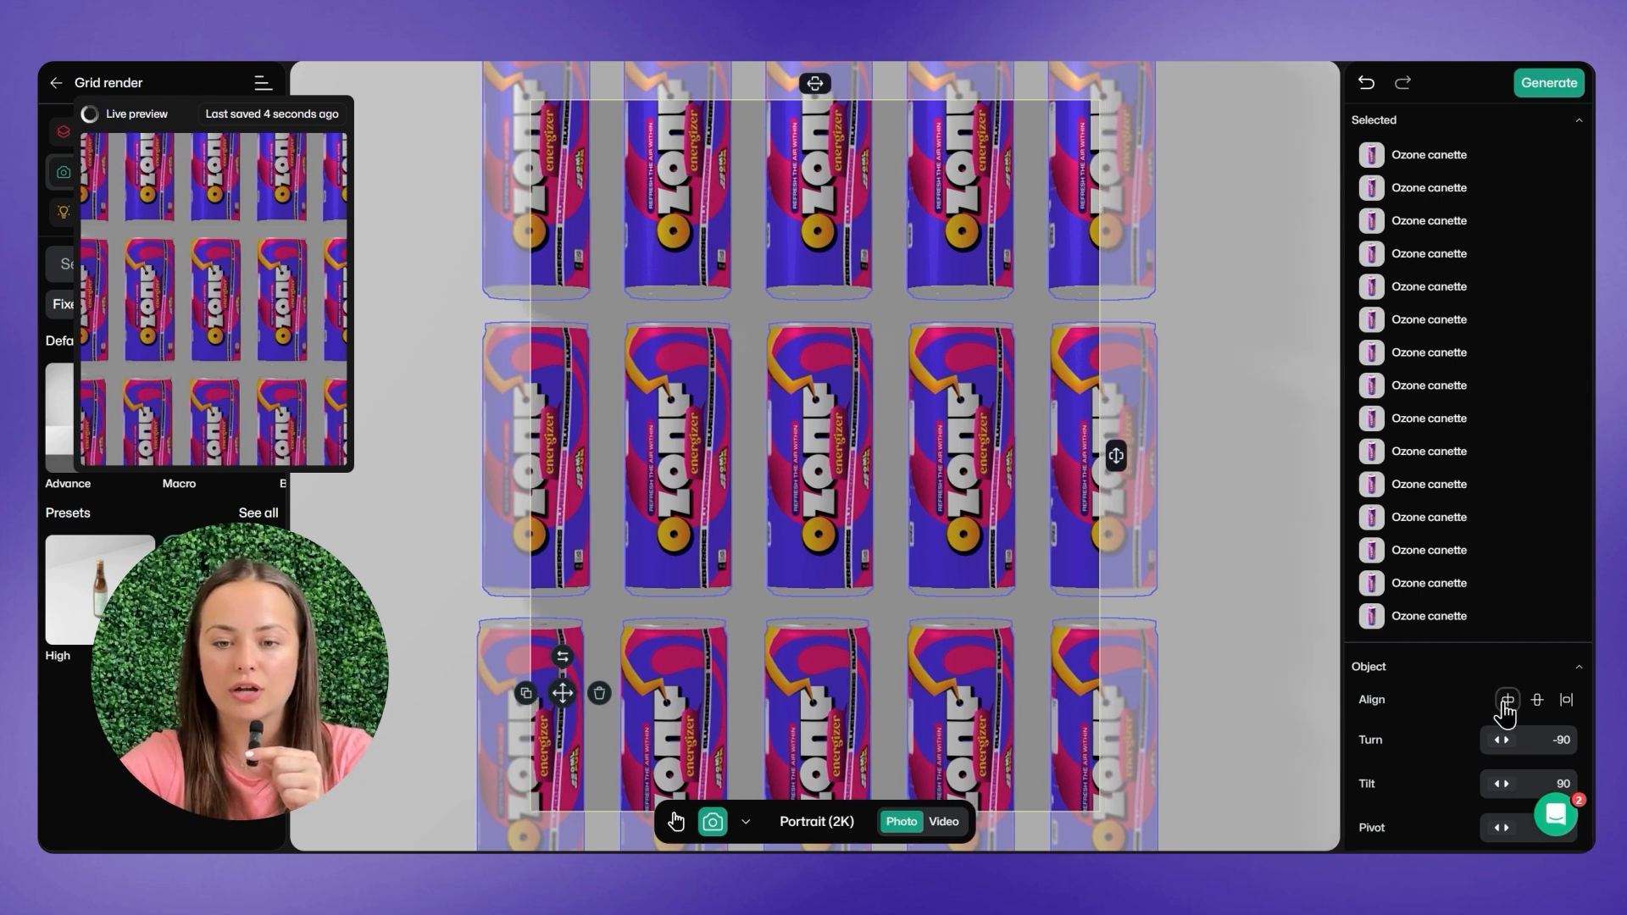
pyautogui.click(1506, 700)
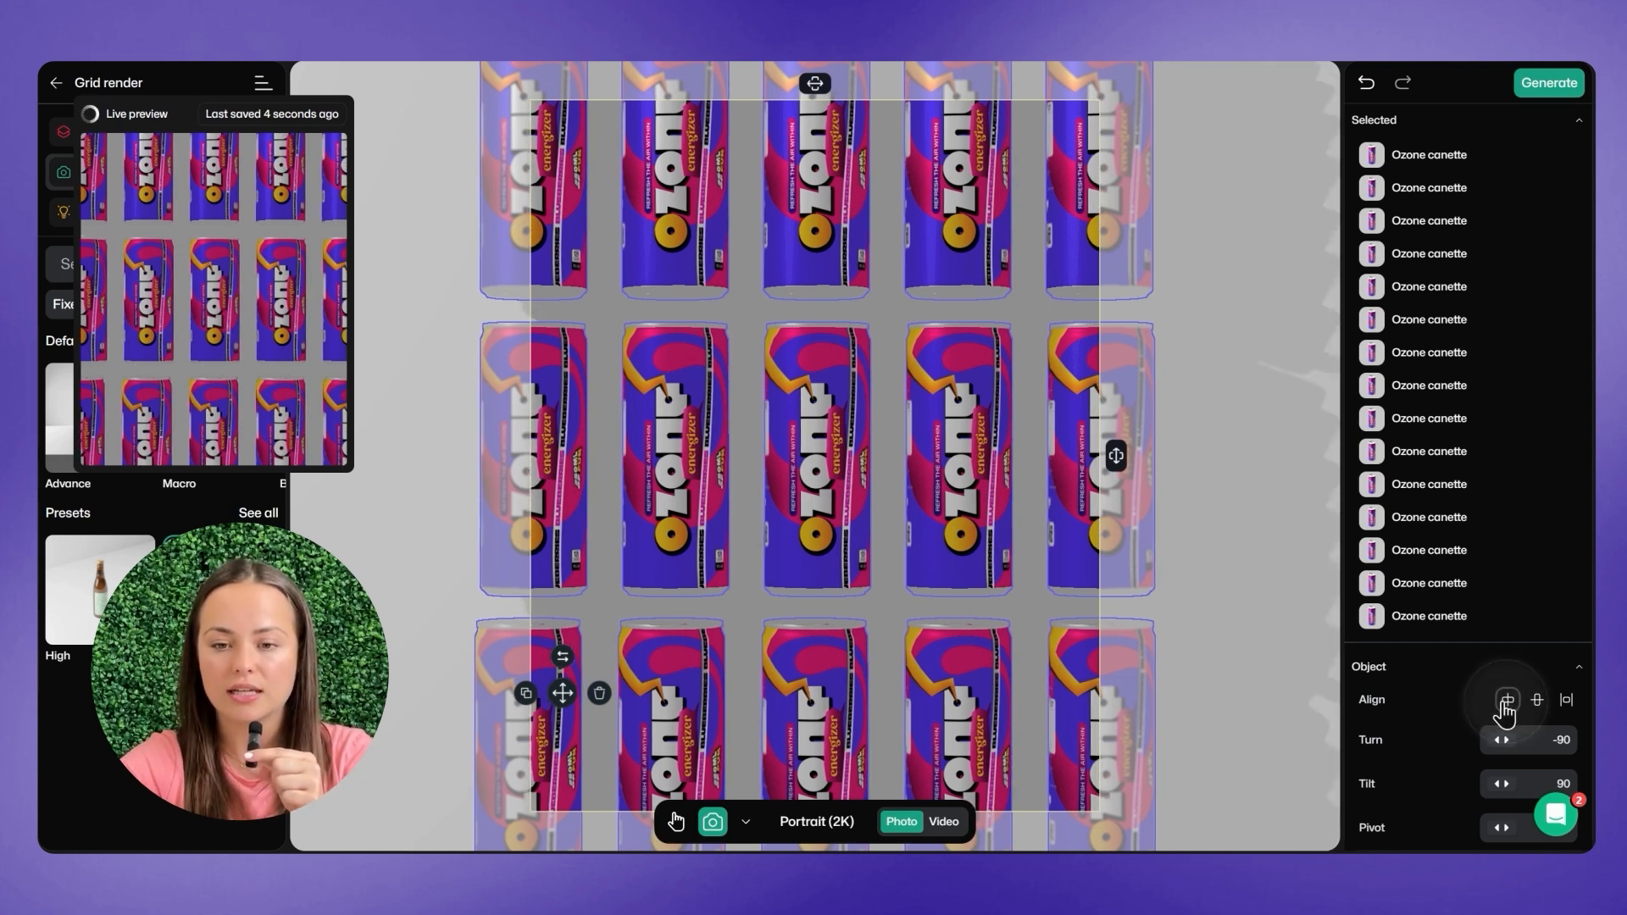
pyautogui.click(1239, 531)
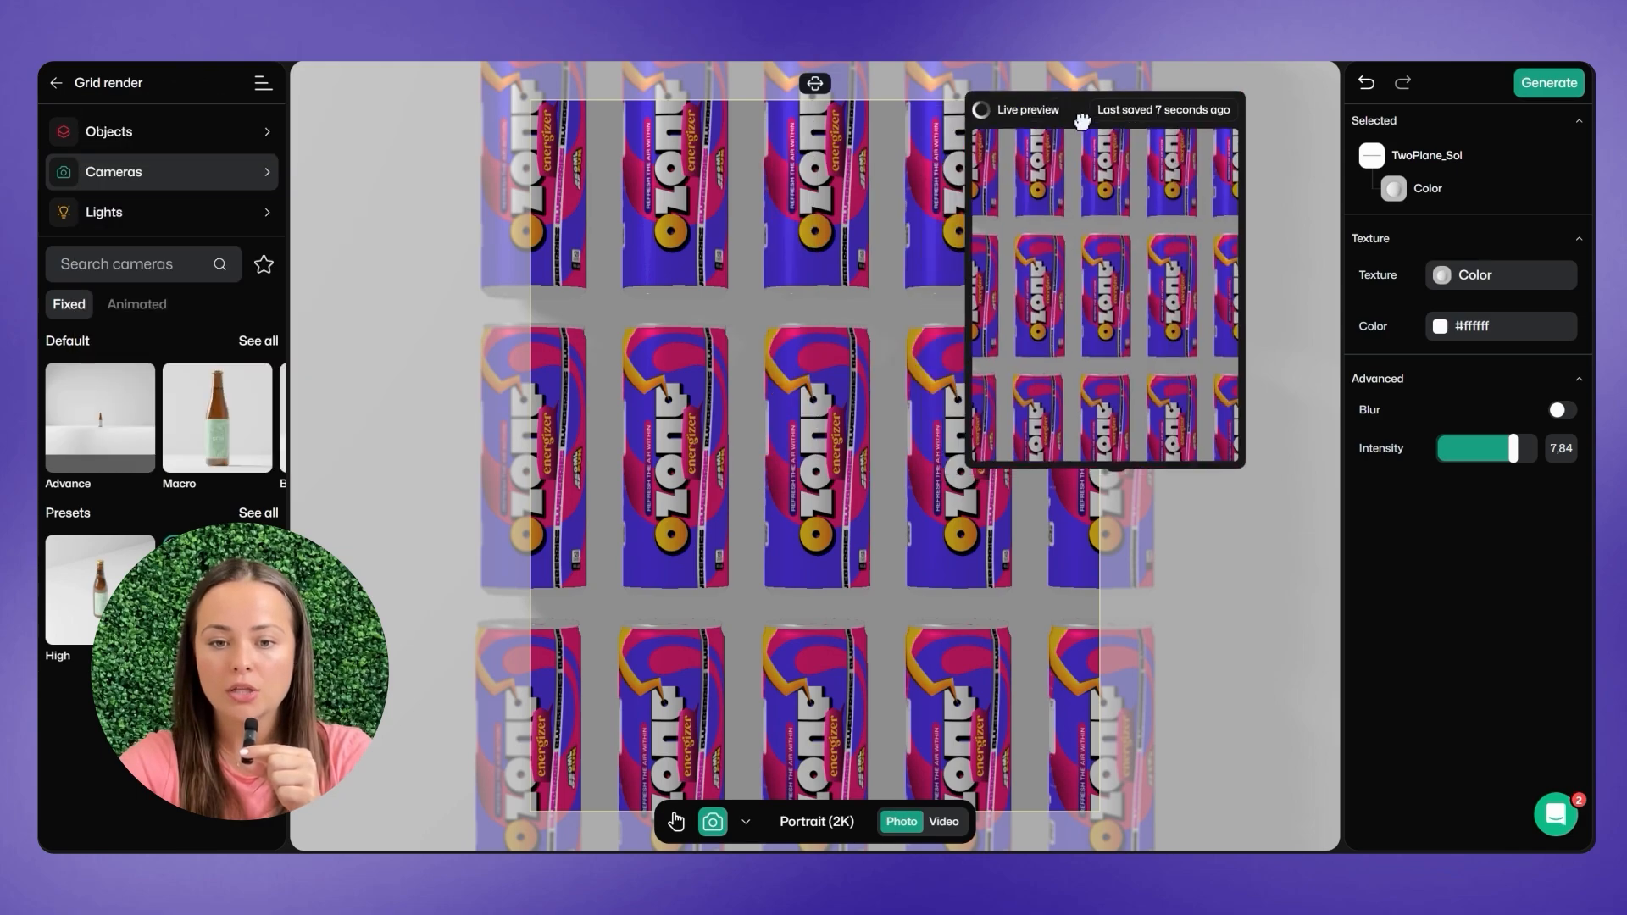
# Turn on the frame and grid guides for the Overhead camera and set its inclination to 23.
pyautogui.click(165, 171)
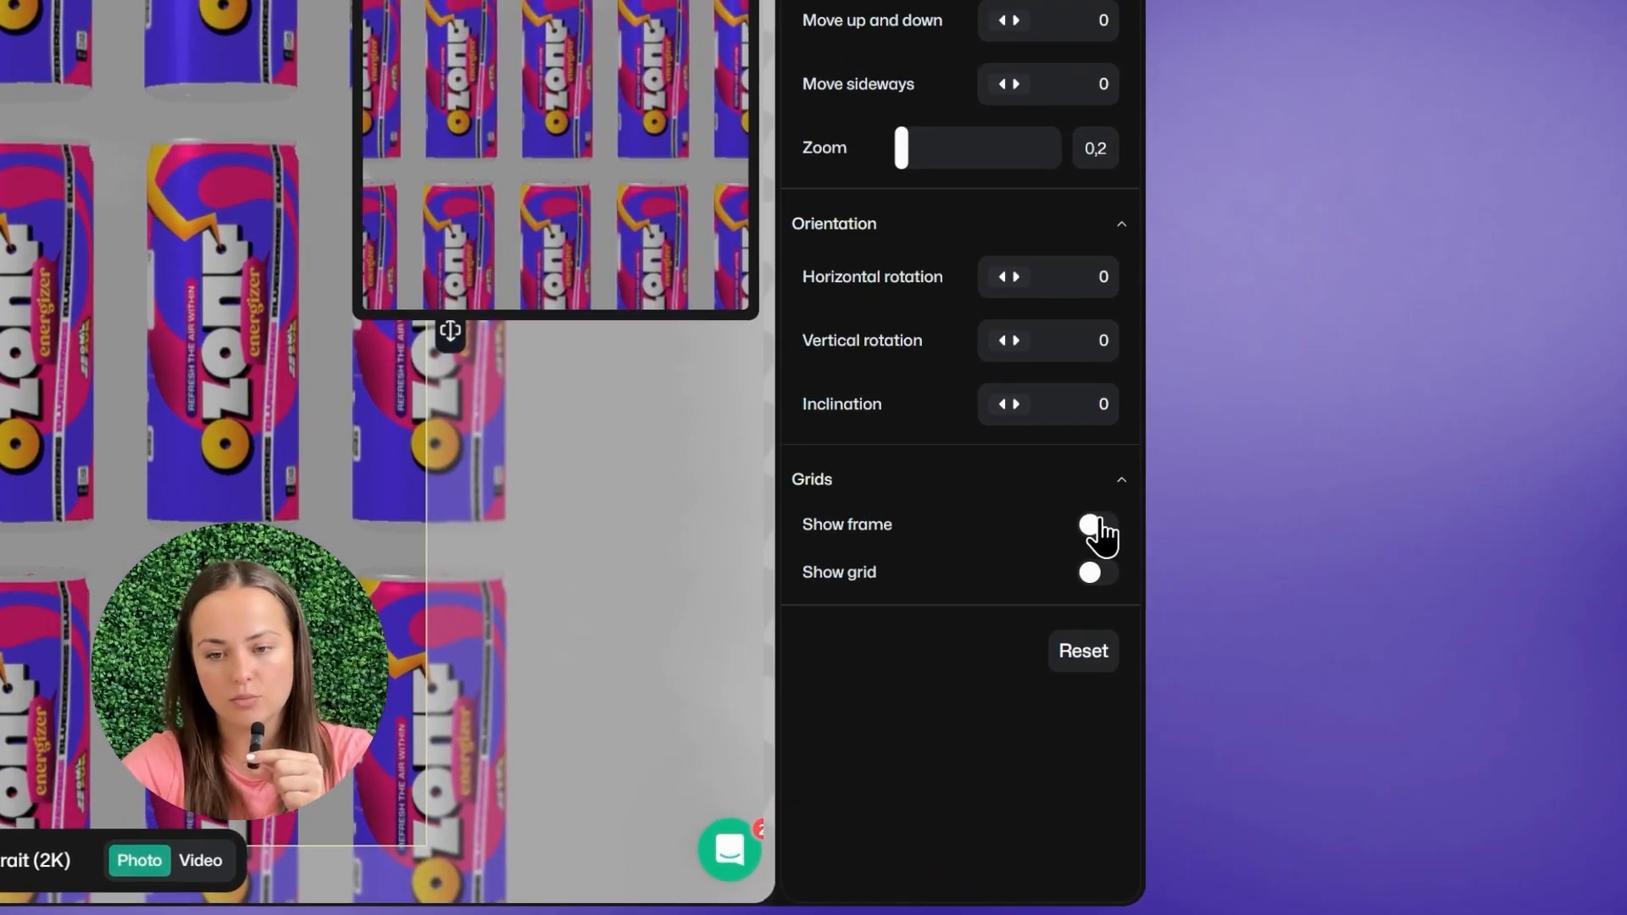
pyautogui.click(1205, 541)
pyautogui.click(1011, 564)
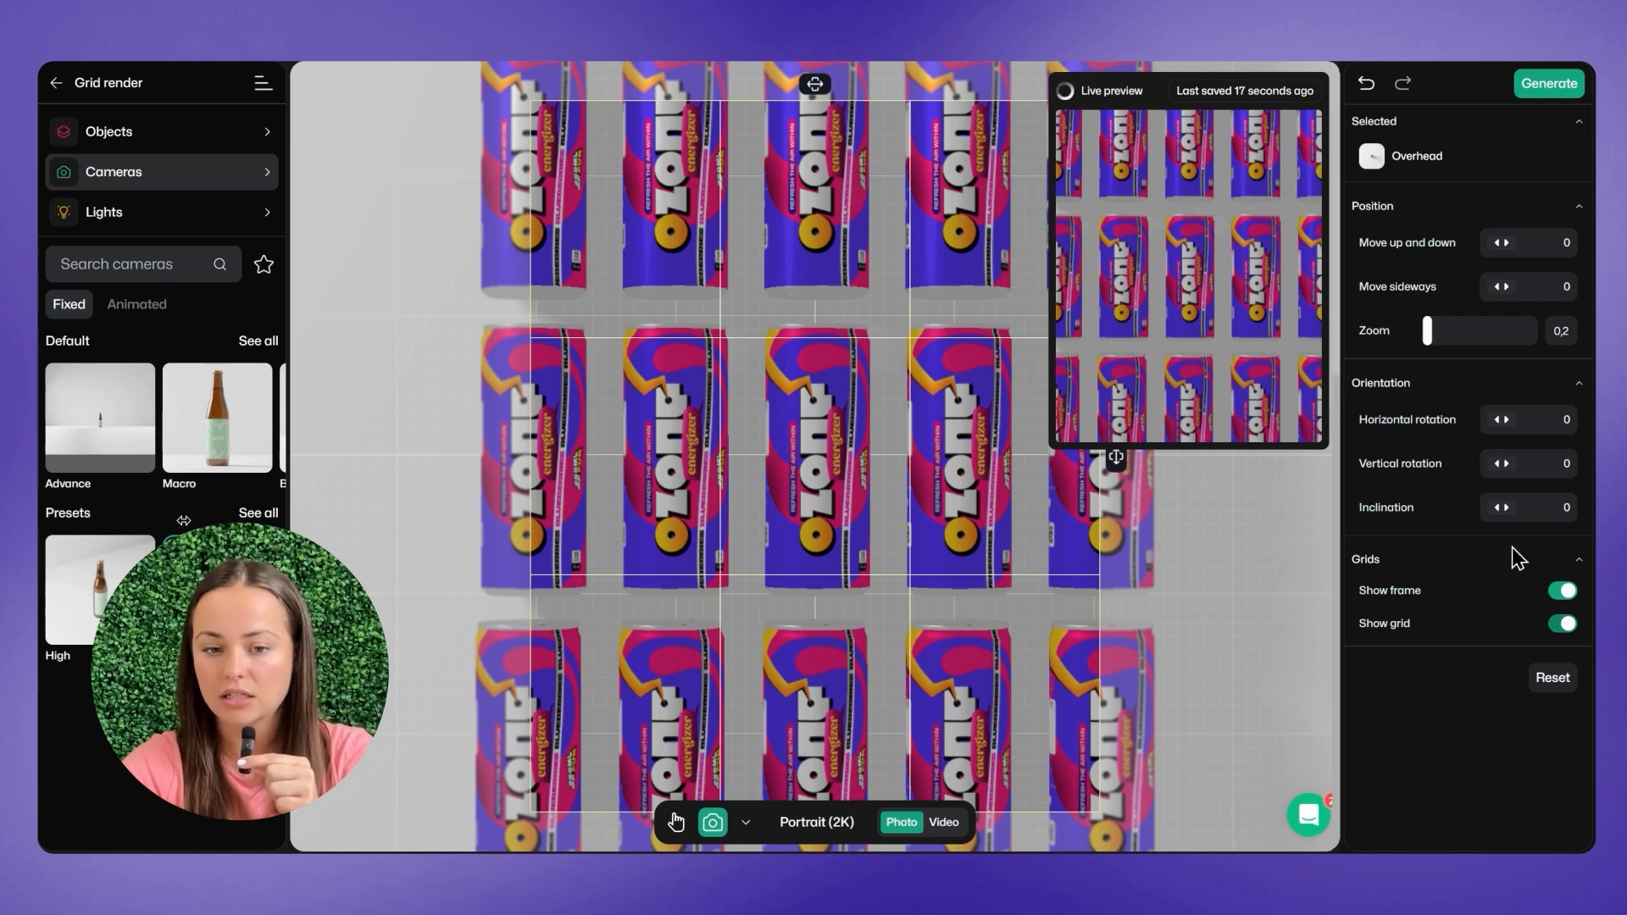
pyautogui.moveTo(1501, 508); pyautogui.dragTo(1626, 513)
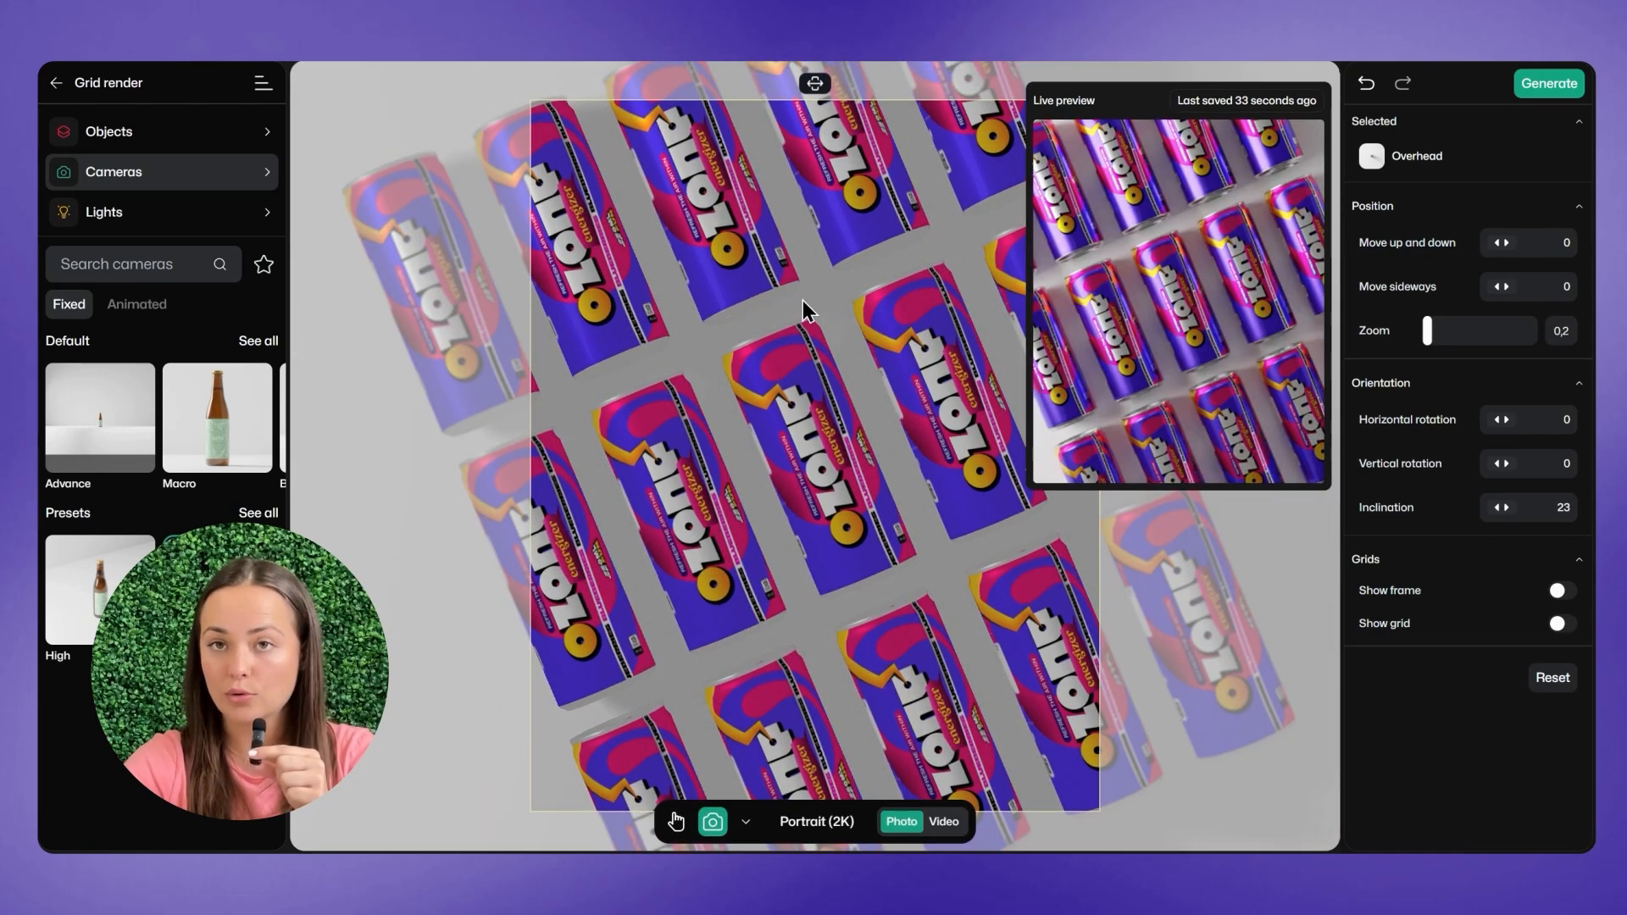
# Recolour the floor plane with purple sampled from a can, lightened to #B5A6FF.
pyautogui.click(803, 307)
pyautogui.click(1440, 327)
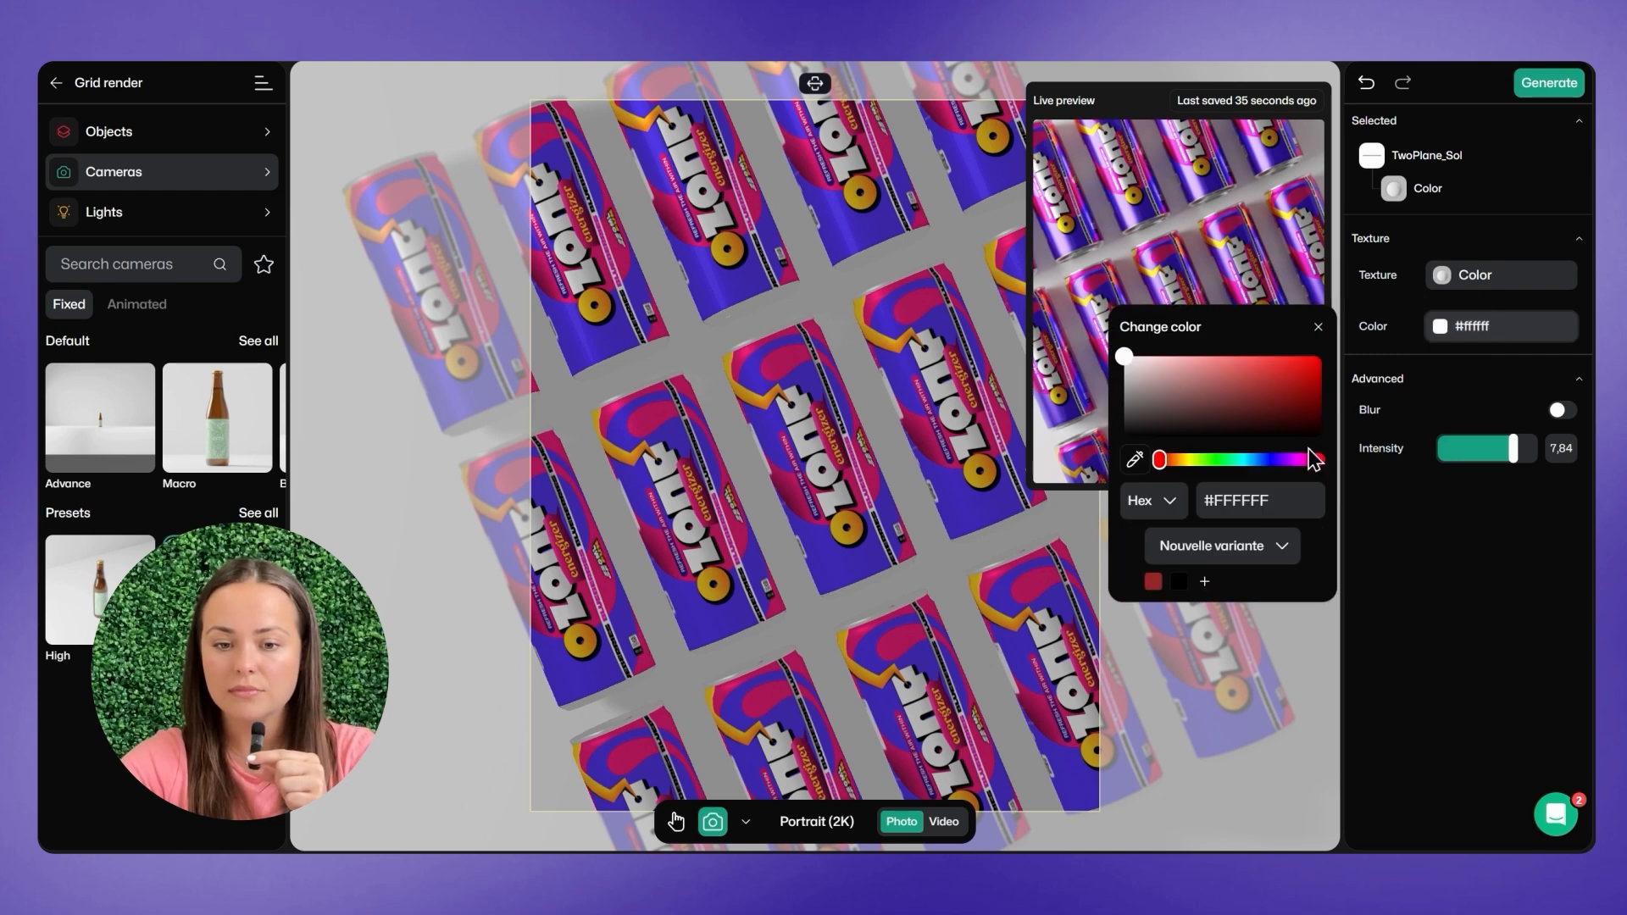
pyautogui.click(1136, 461)
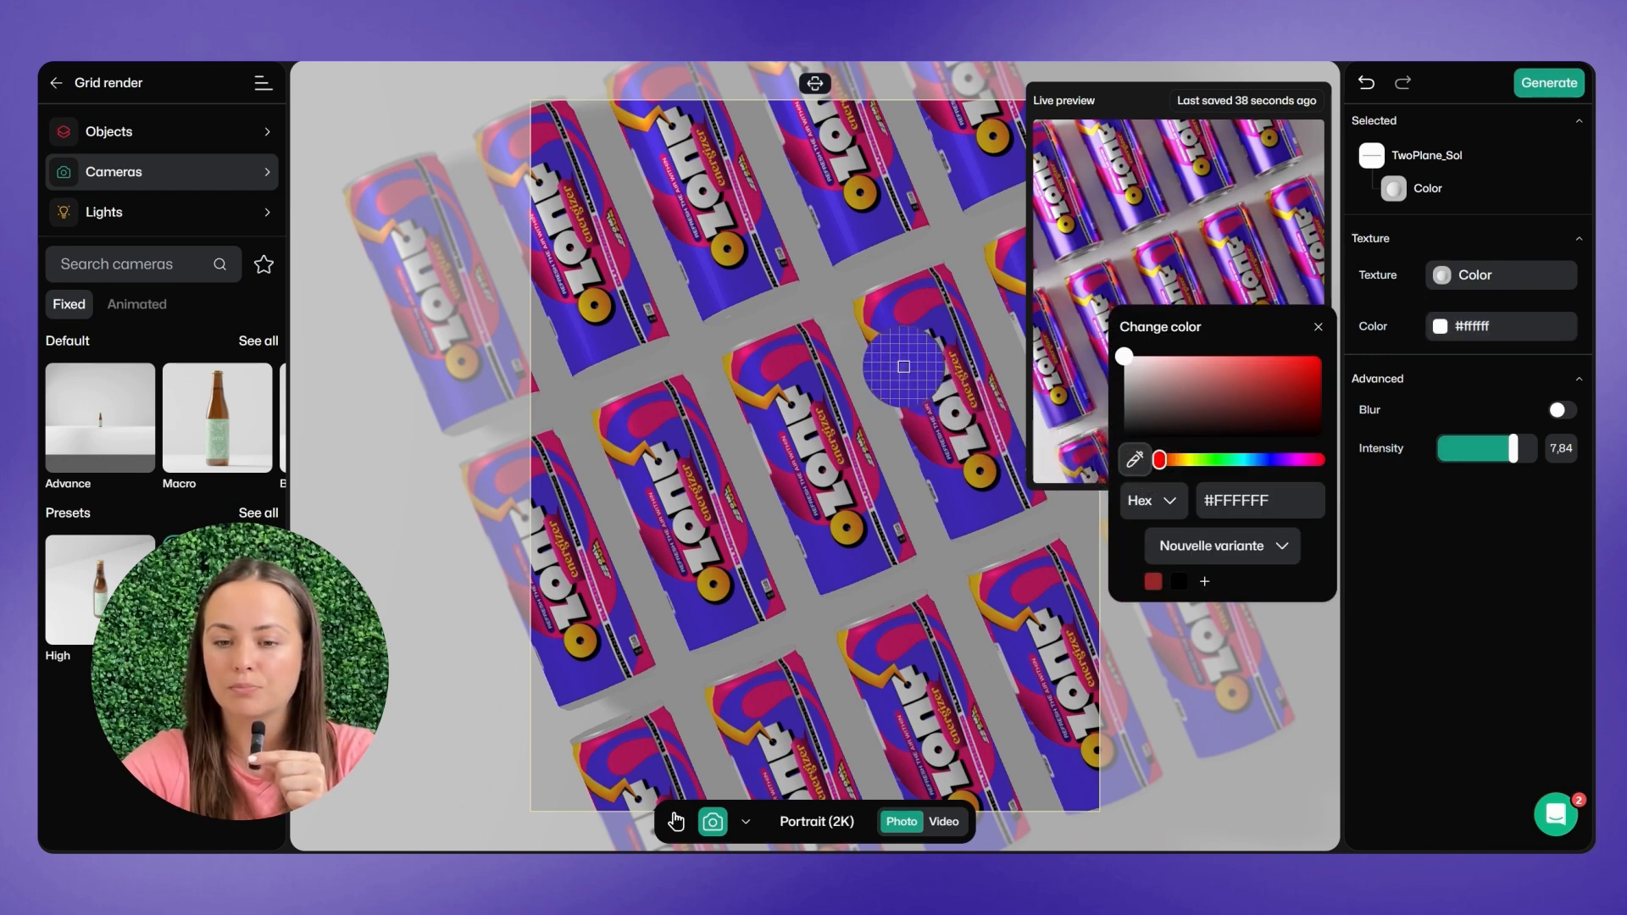
pyautogui.click(916, 378)
pyautogui.moveTo(1269, 376); pyautogui.dragTo(1193, 352)
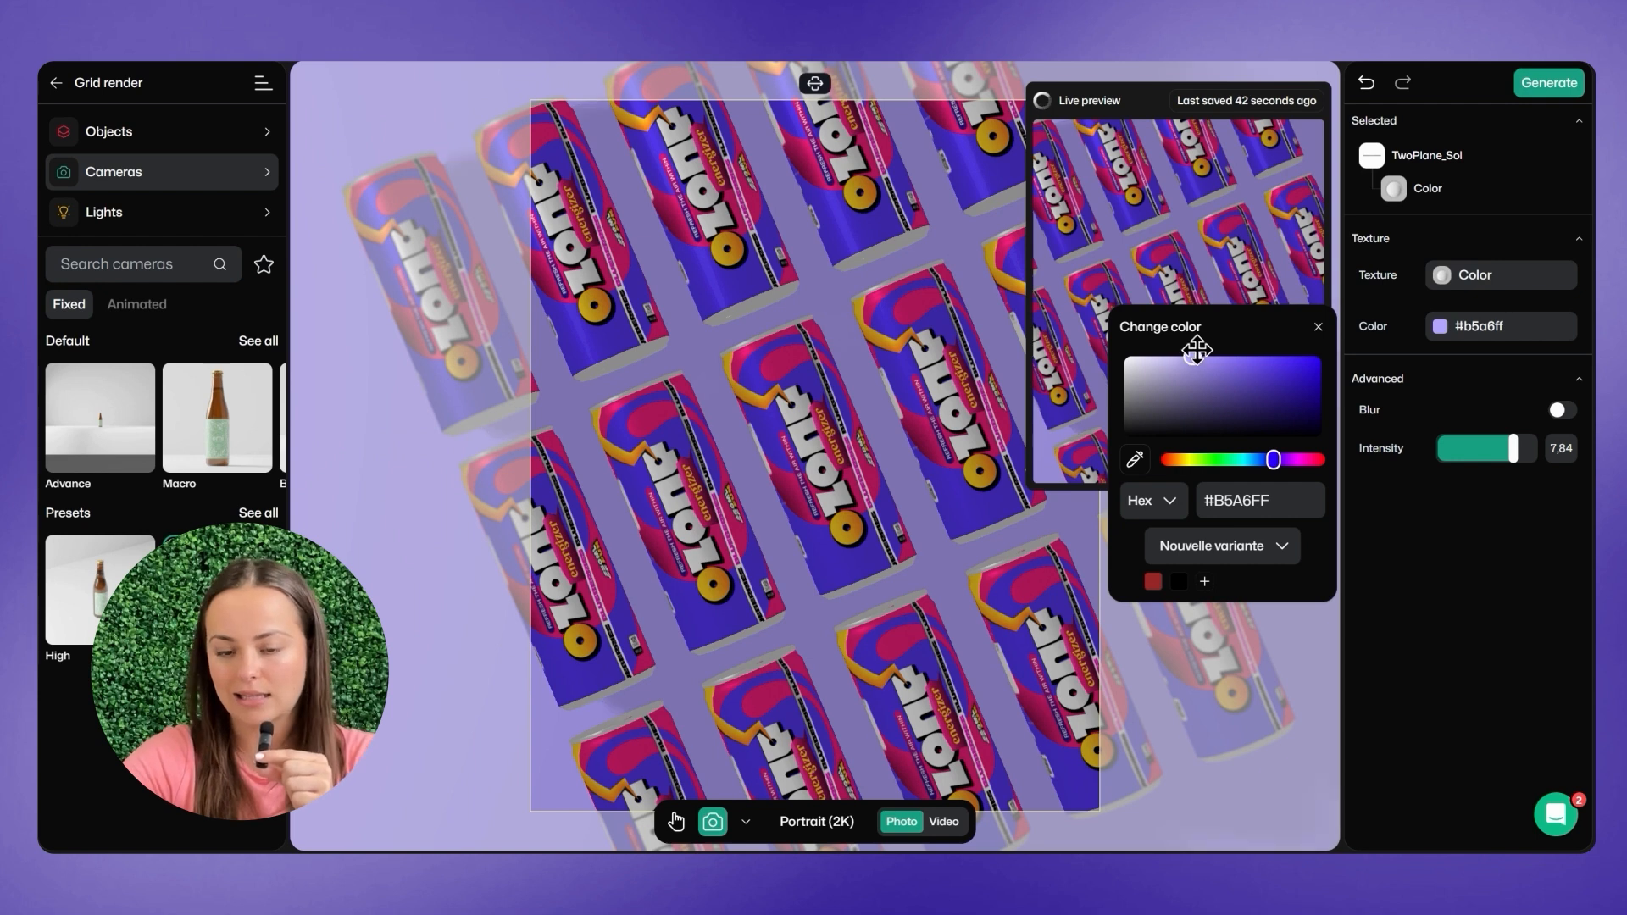
pyautogui.click(1317, 327)
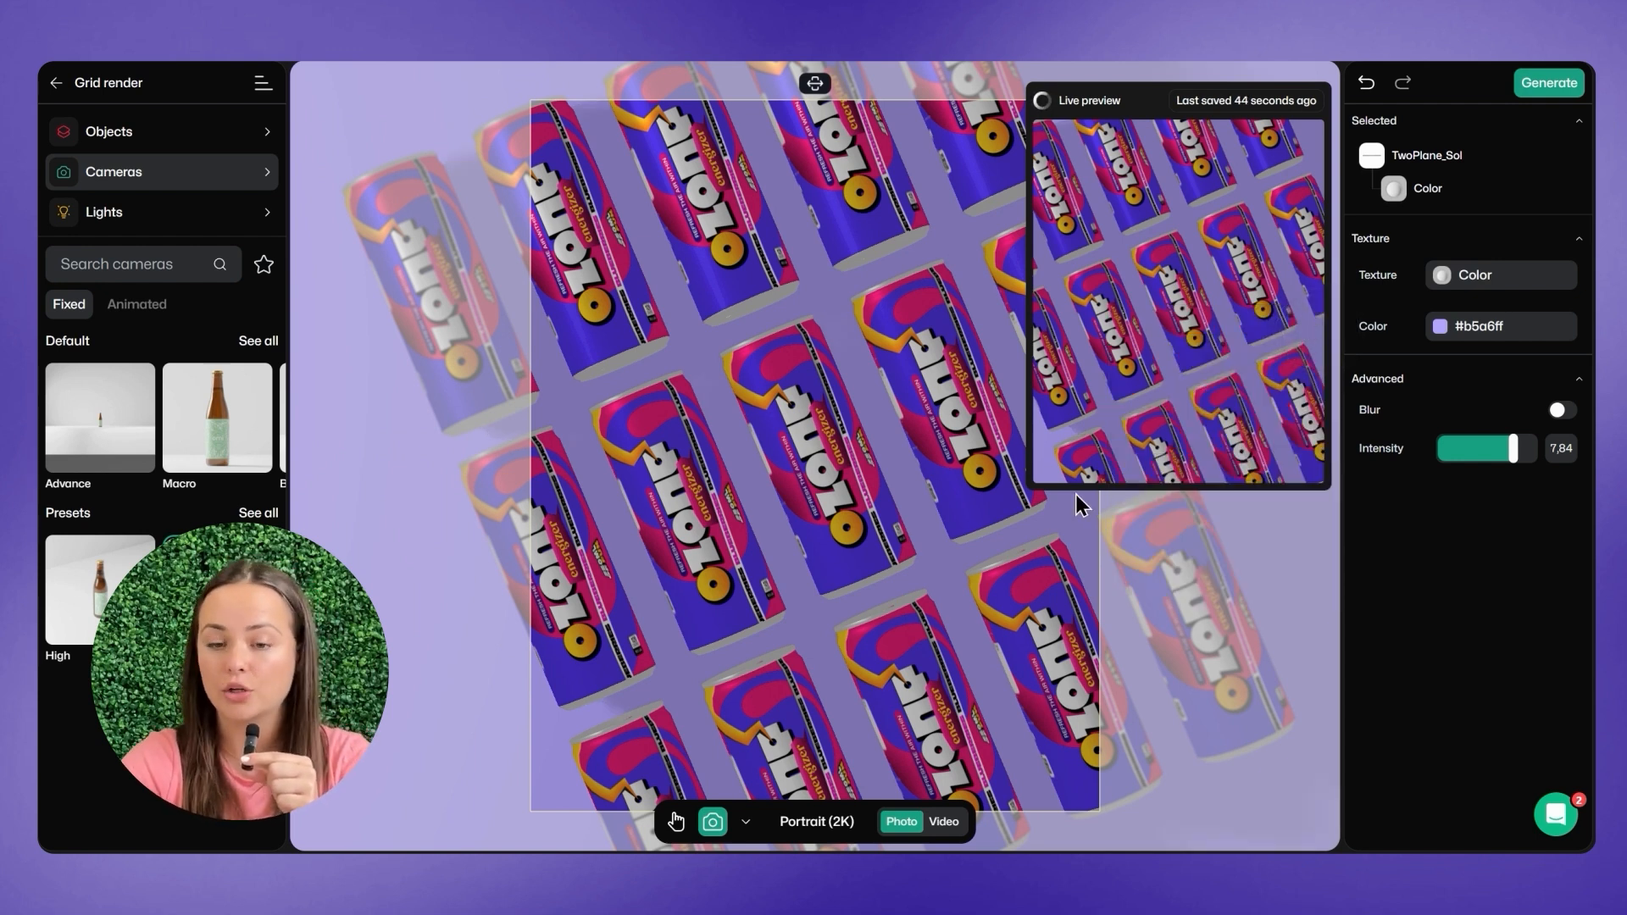
# Enlarge the live preview to check the scene, and set up a photo render named Render 1.
pyautogui.moveTo(1036, 485); pyautogui.dragTo(975, 556)
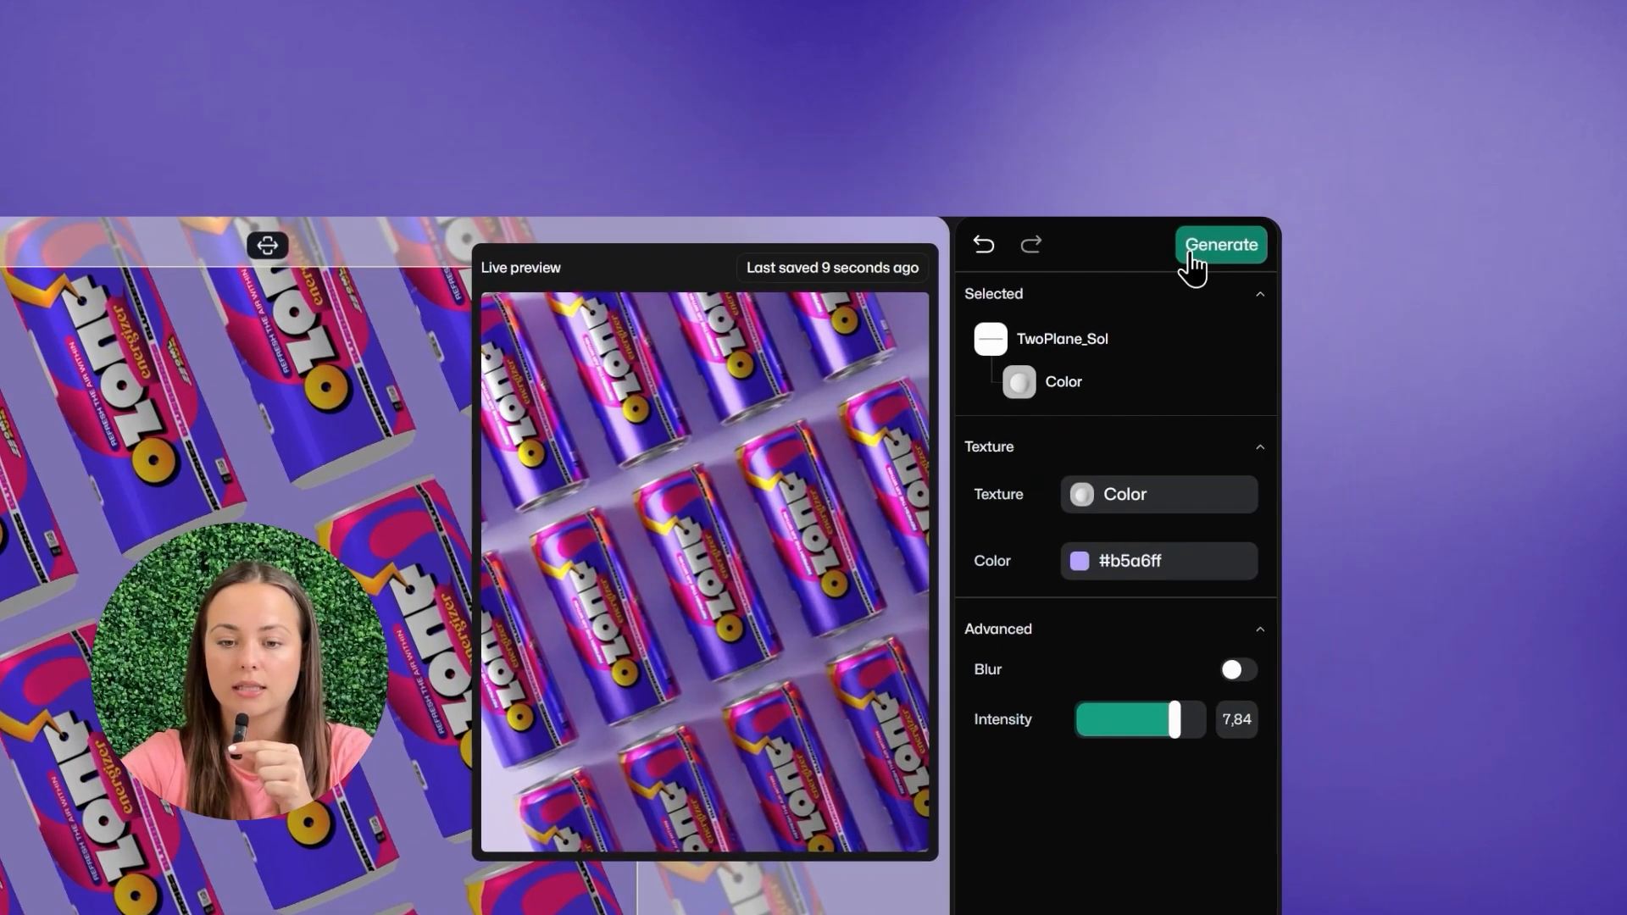
pyautogui.click(1536, 84)
pyautogui.write('Render 1')
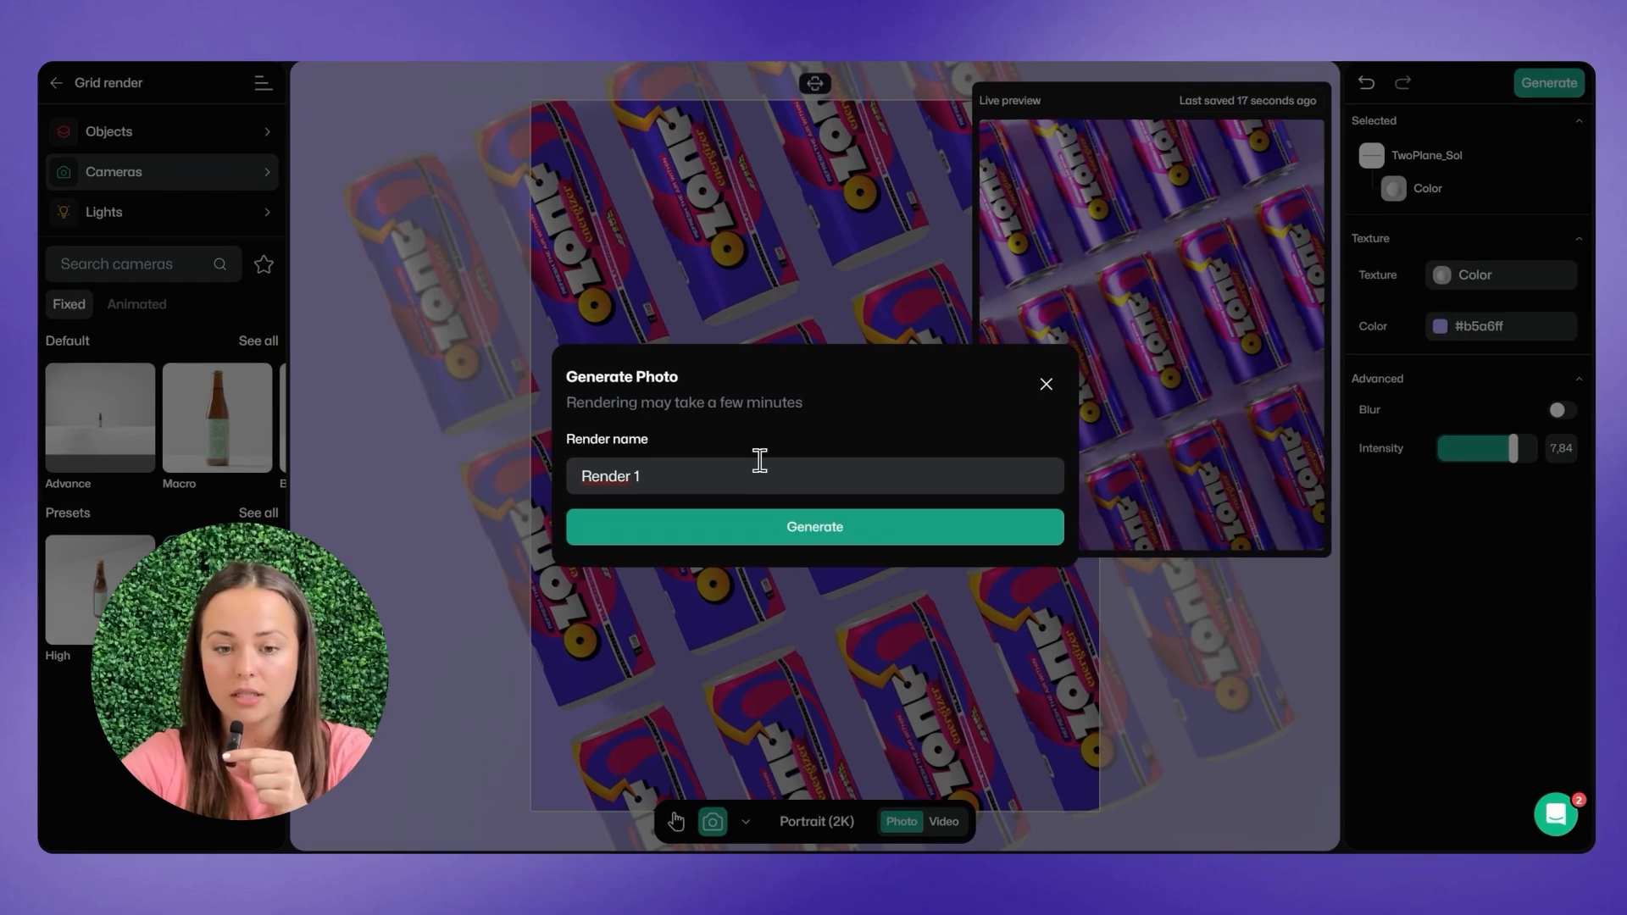